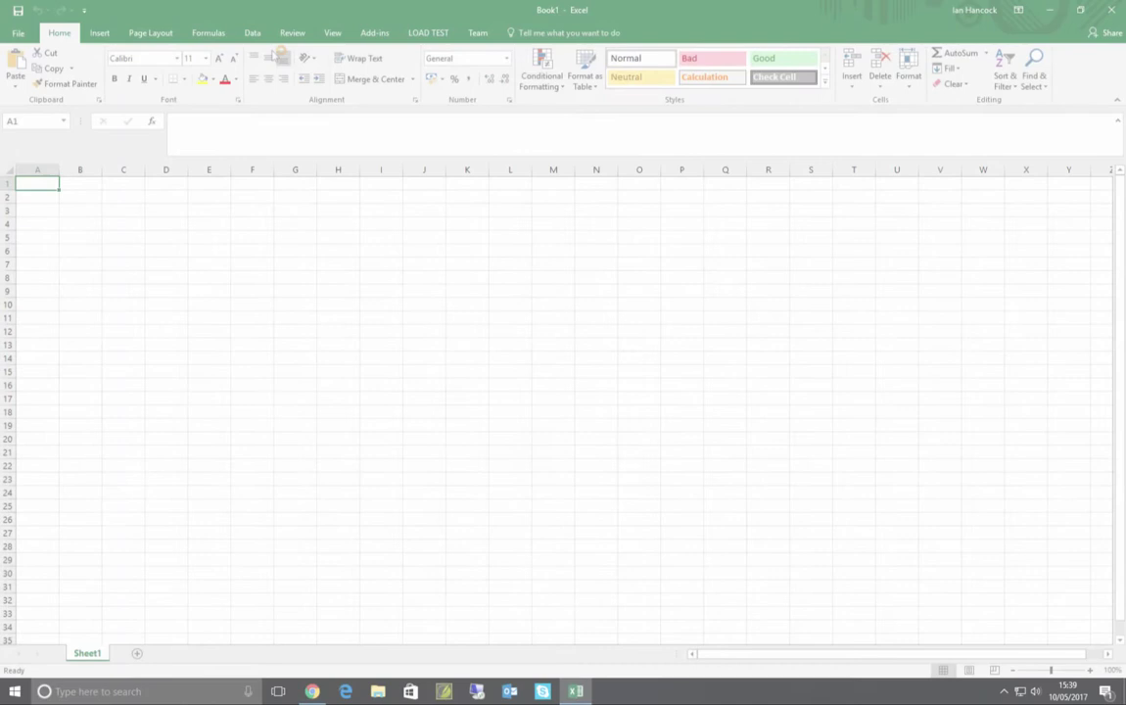
Start a From Web query with the api.corso.io objects URL for workspace 248, type 26599.
click(252, 33)
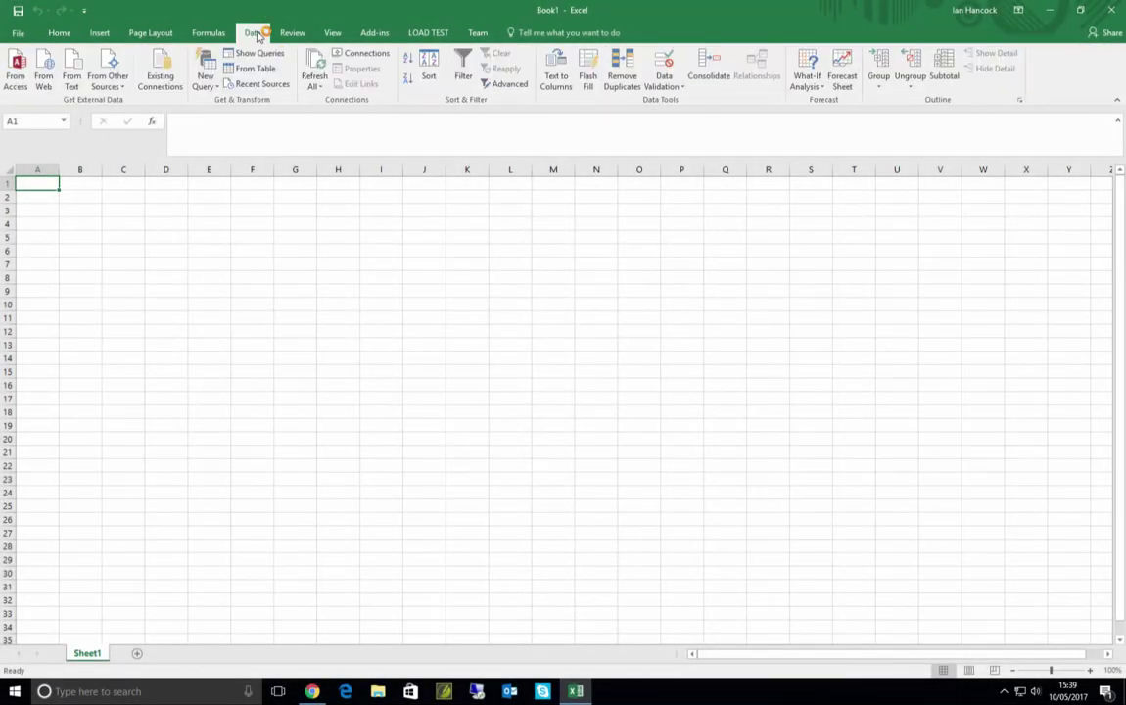
click(205, 82)
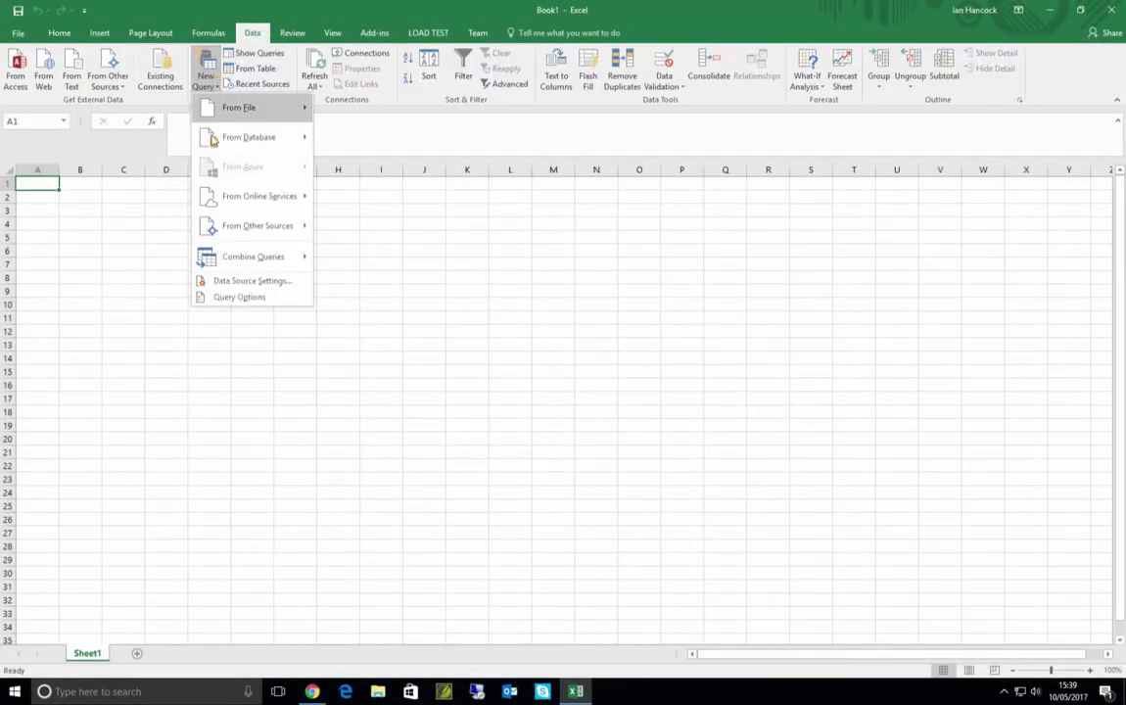
mouse_move(252, 226)
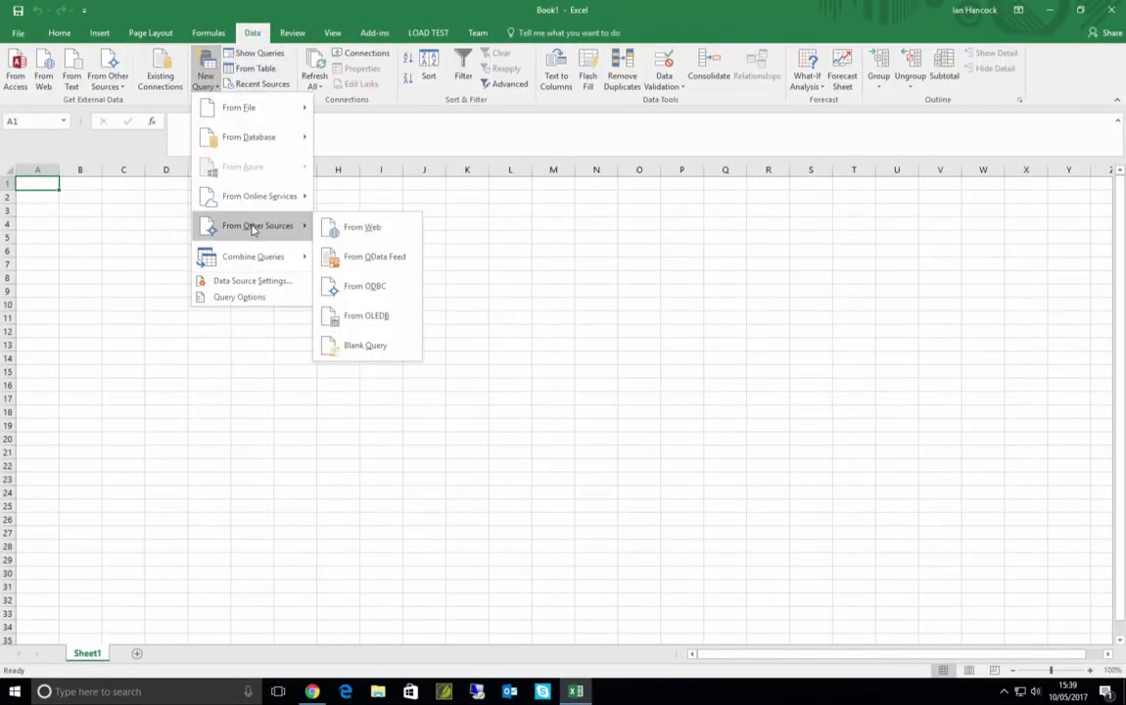
click(358, 235)
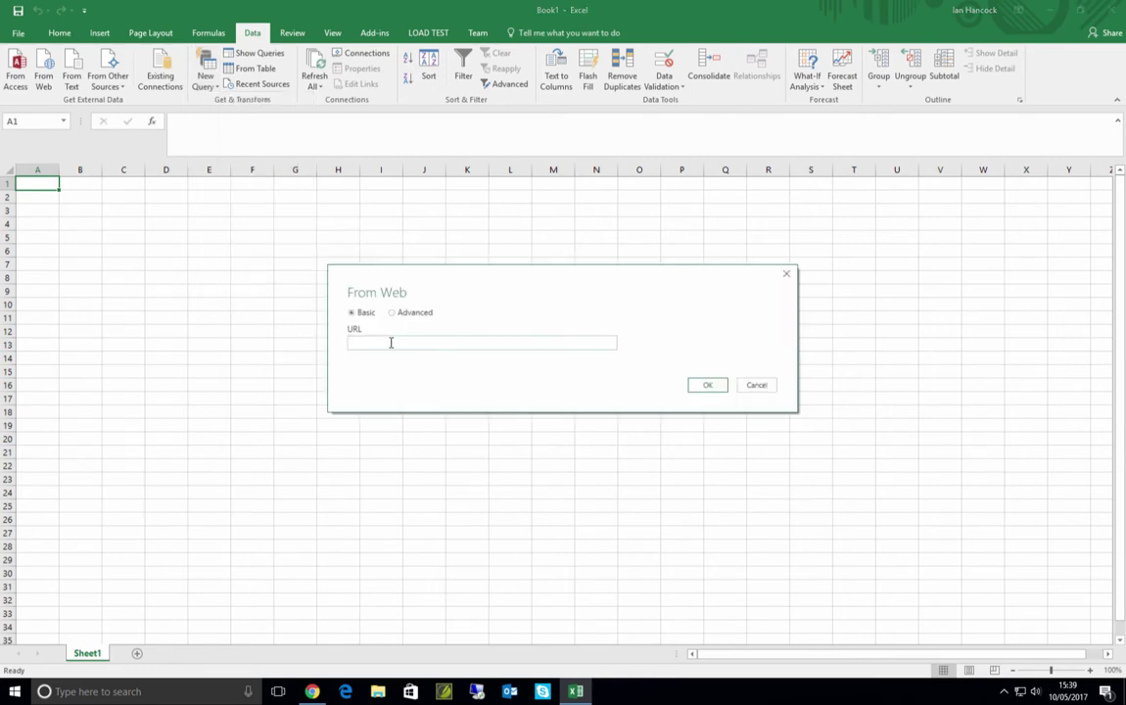
text(https://api.corso.io/objects?workspace=248&type=26599)
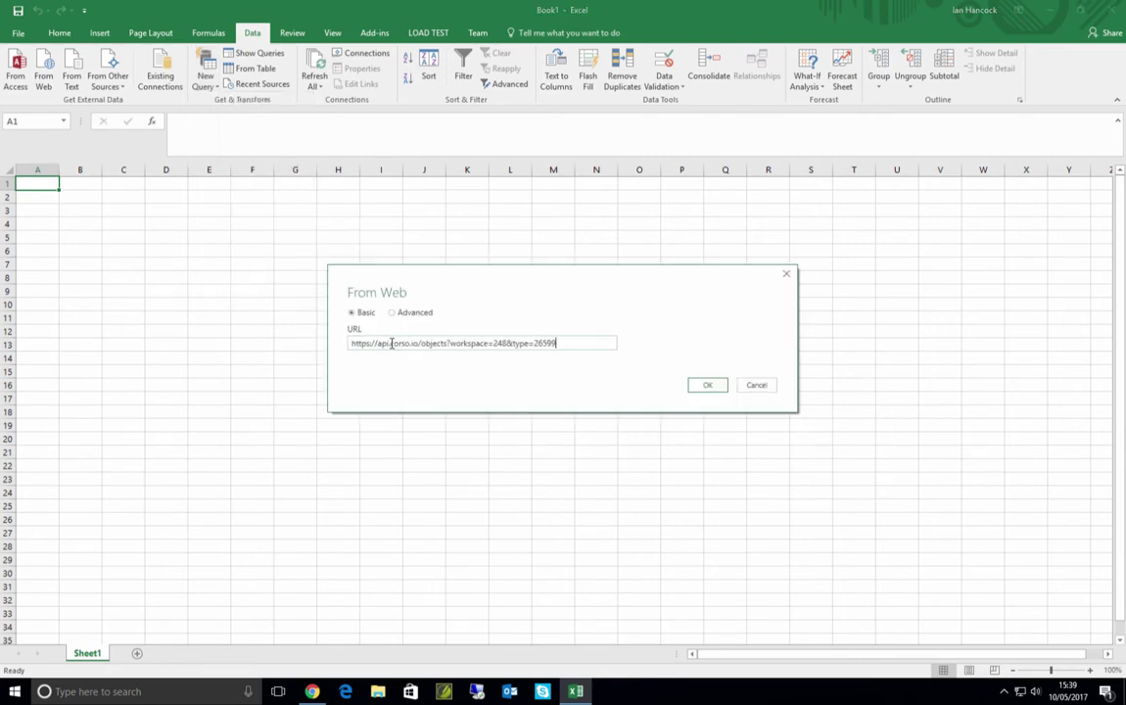
Submit the URL and connect using Basic authentication with the account username and password.
click(705, 385)
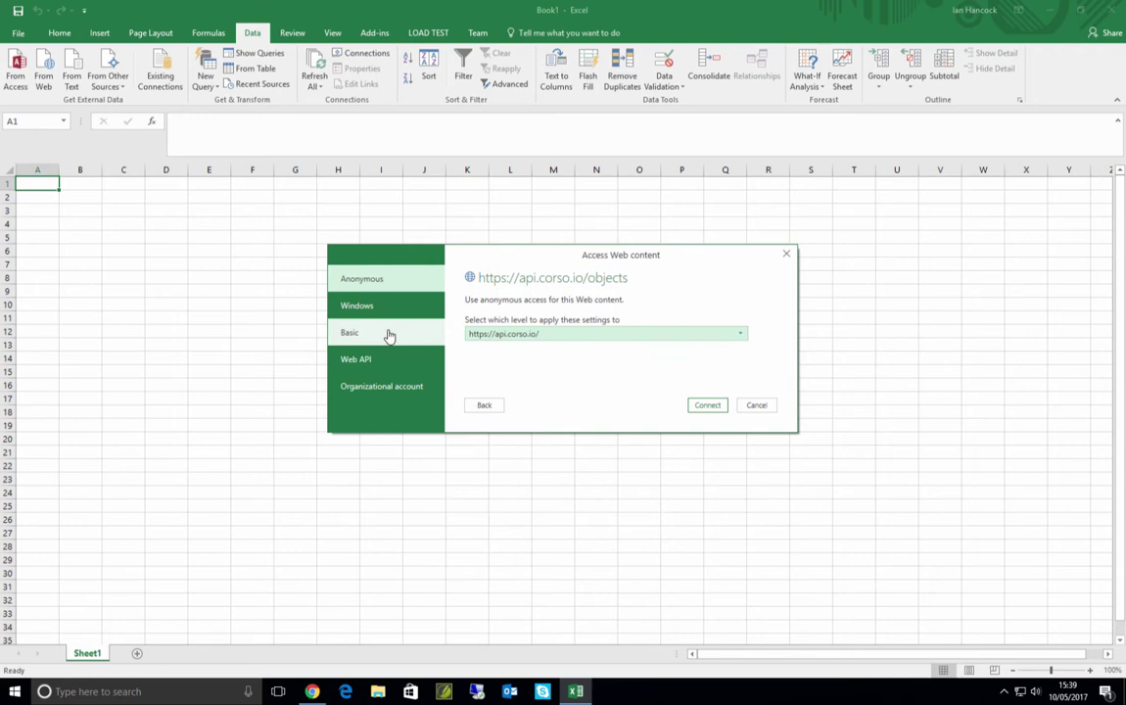
click(389, 336)
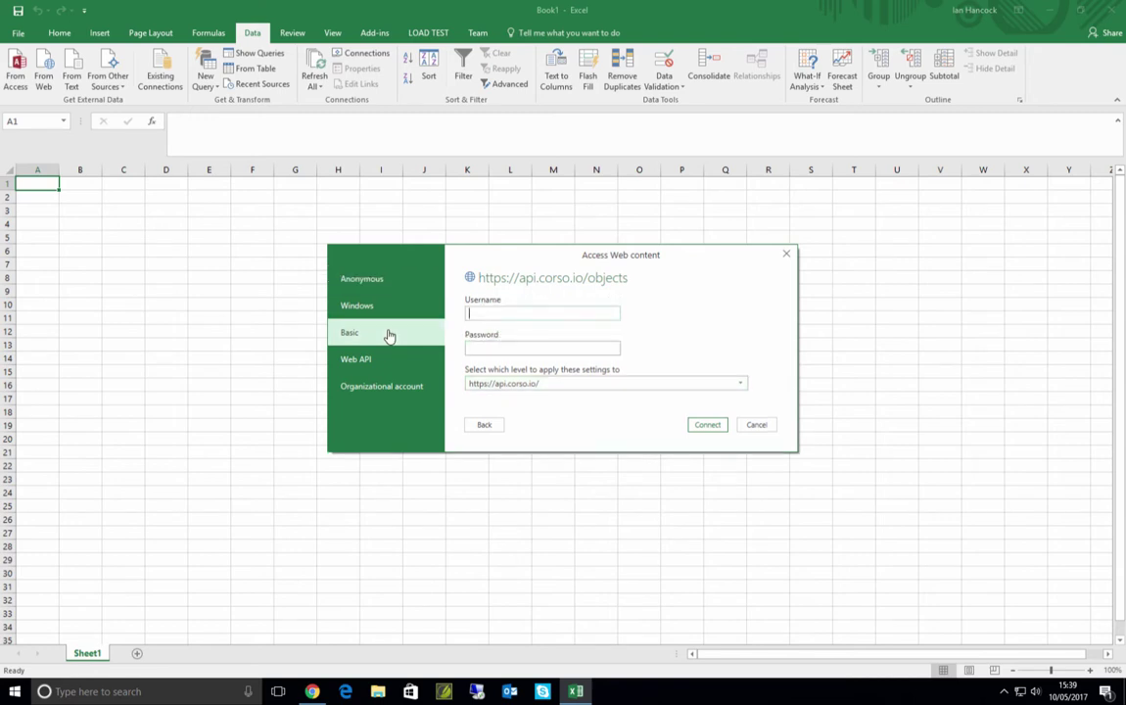
text(leightrial)
text(•••••••••)
click(707, 425)
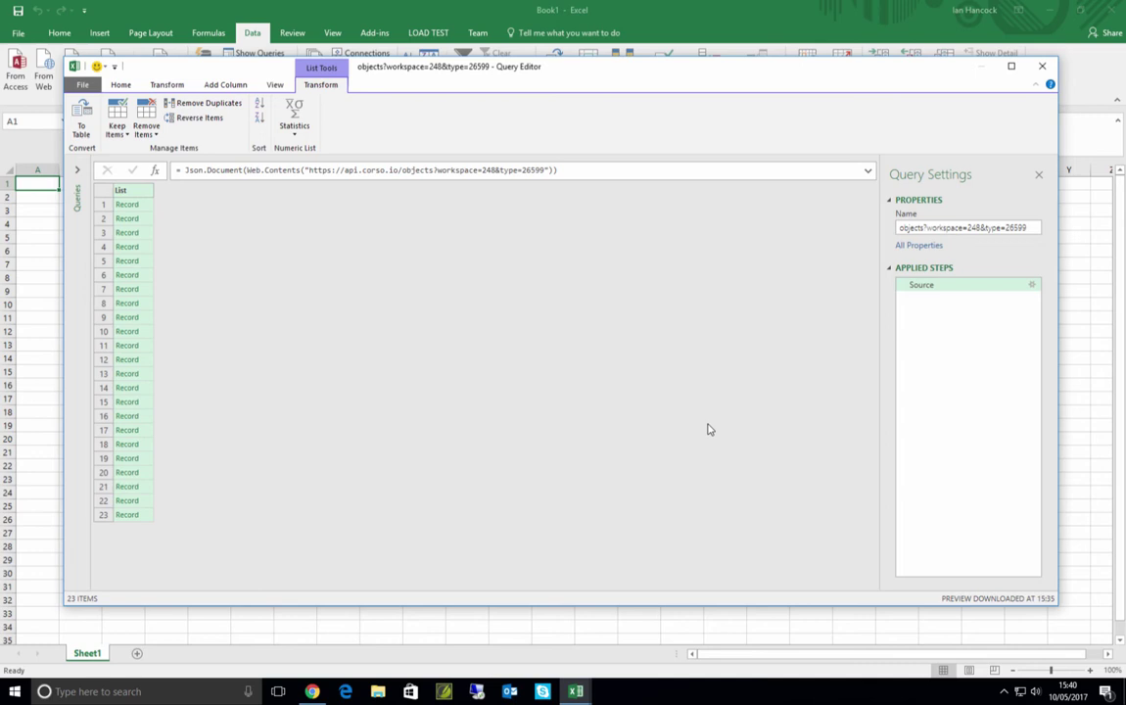
In the Advanced Editor, begin wrapping the Source line's Json.Document in Table.FromRecords.
click(122, 86)
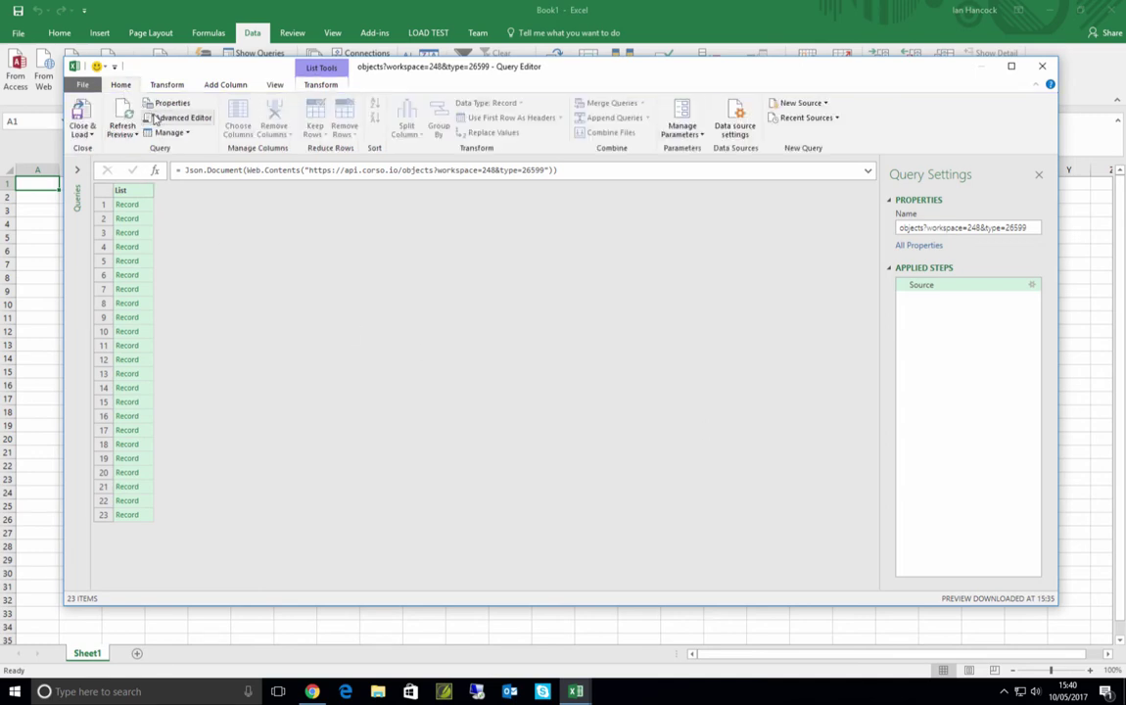
click(156, 119)
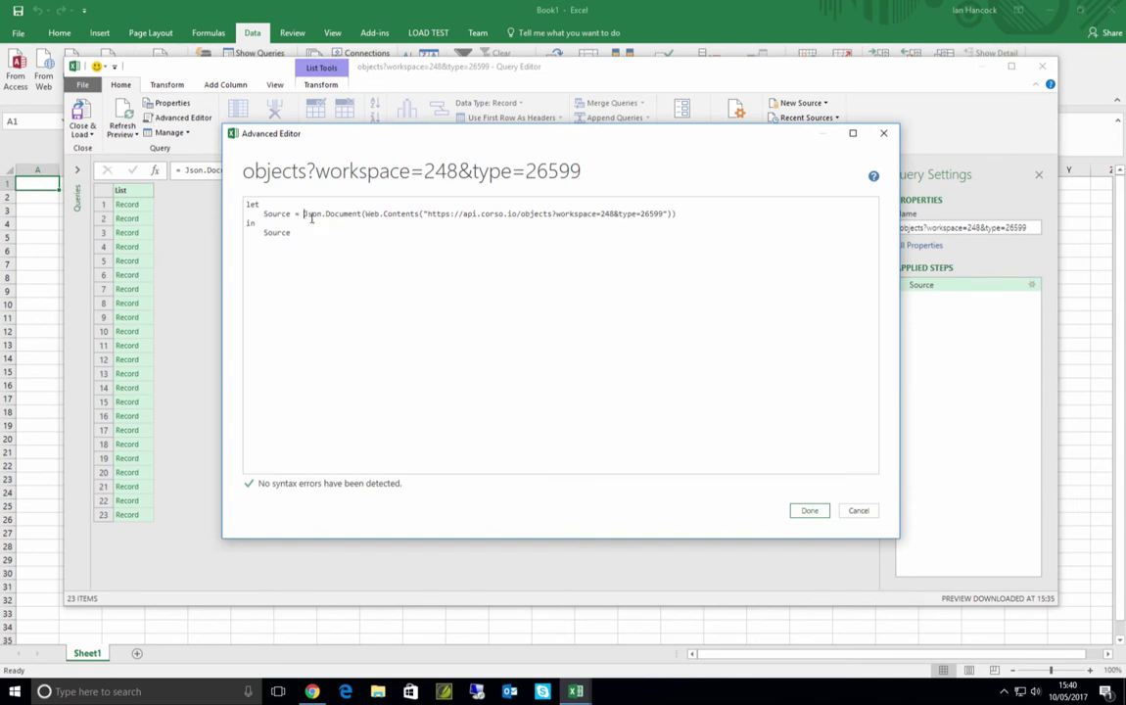
text(()
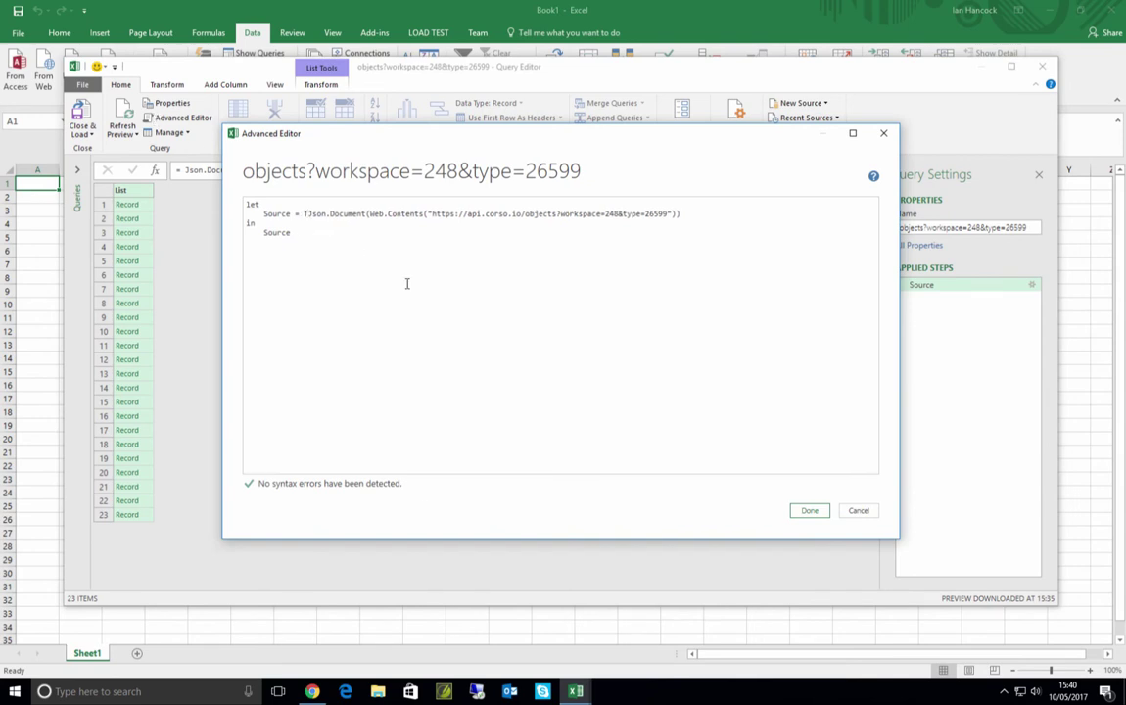
text(abl)
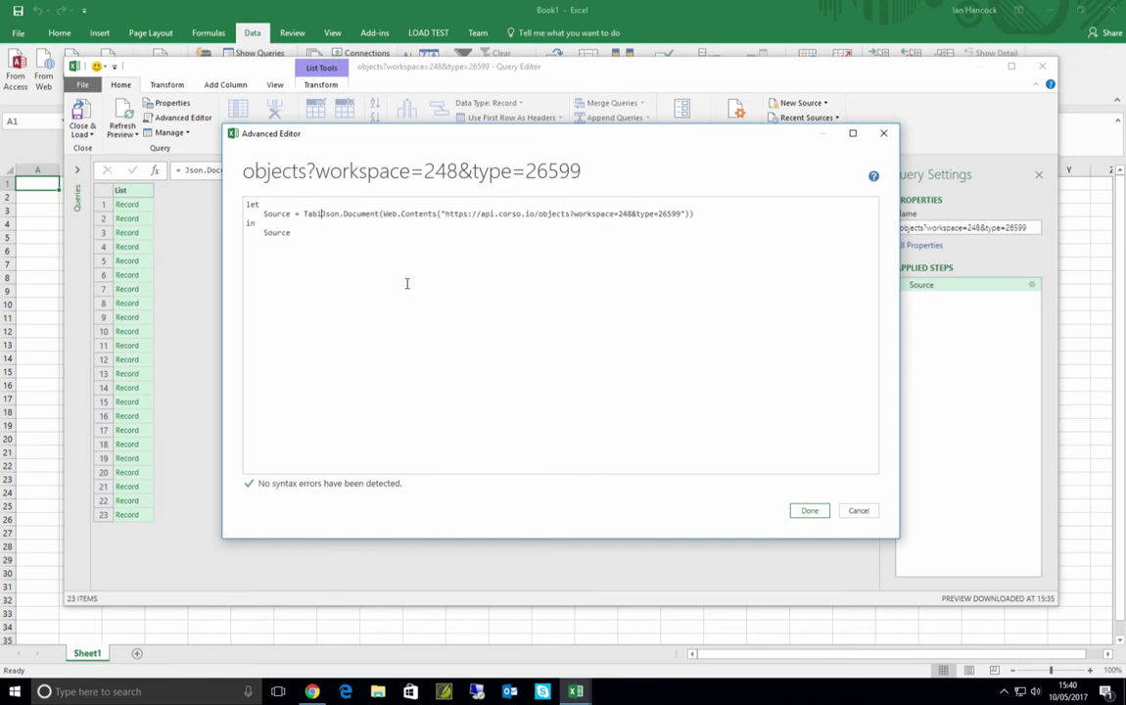
text(e.From)
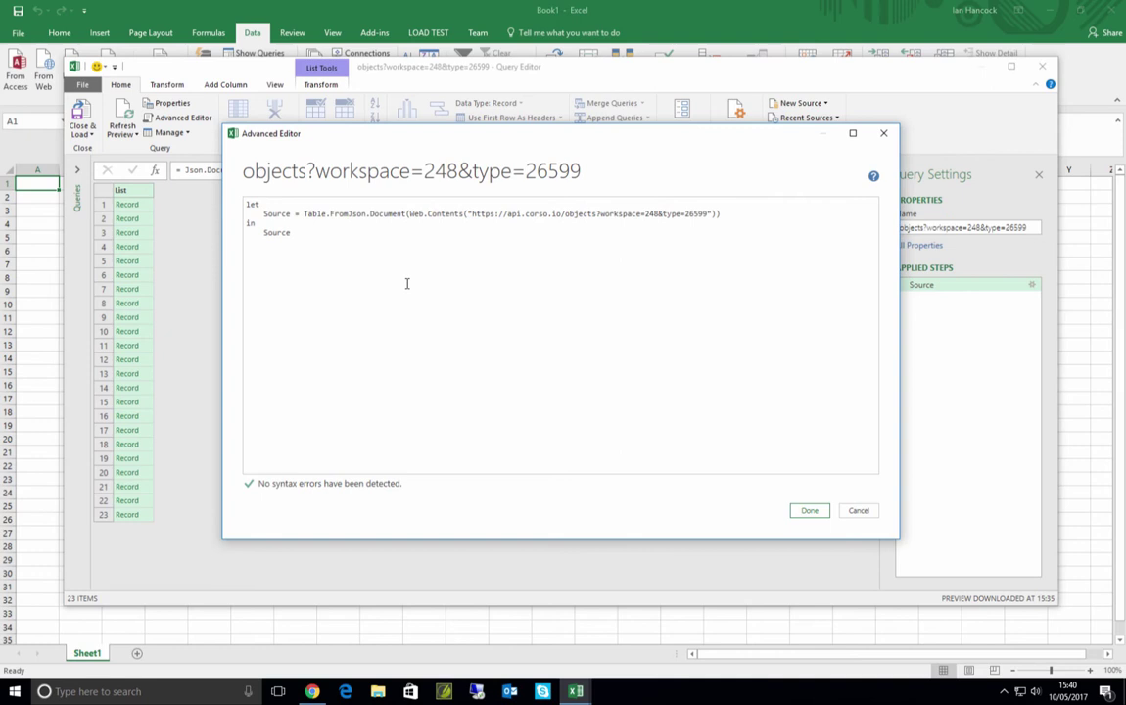
text(Records)
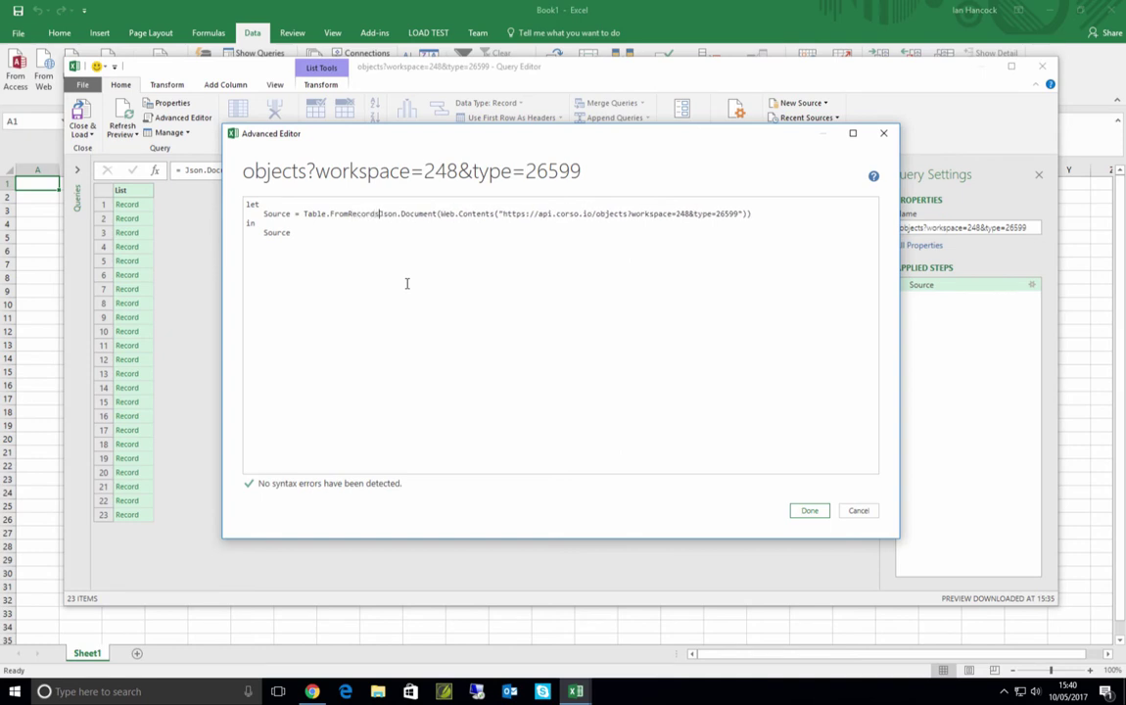
text(()
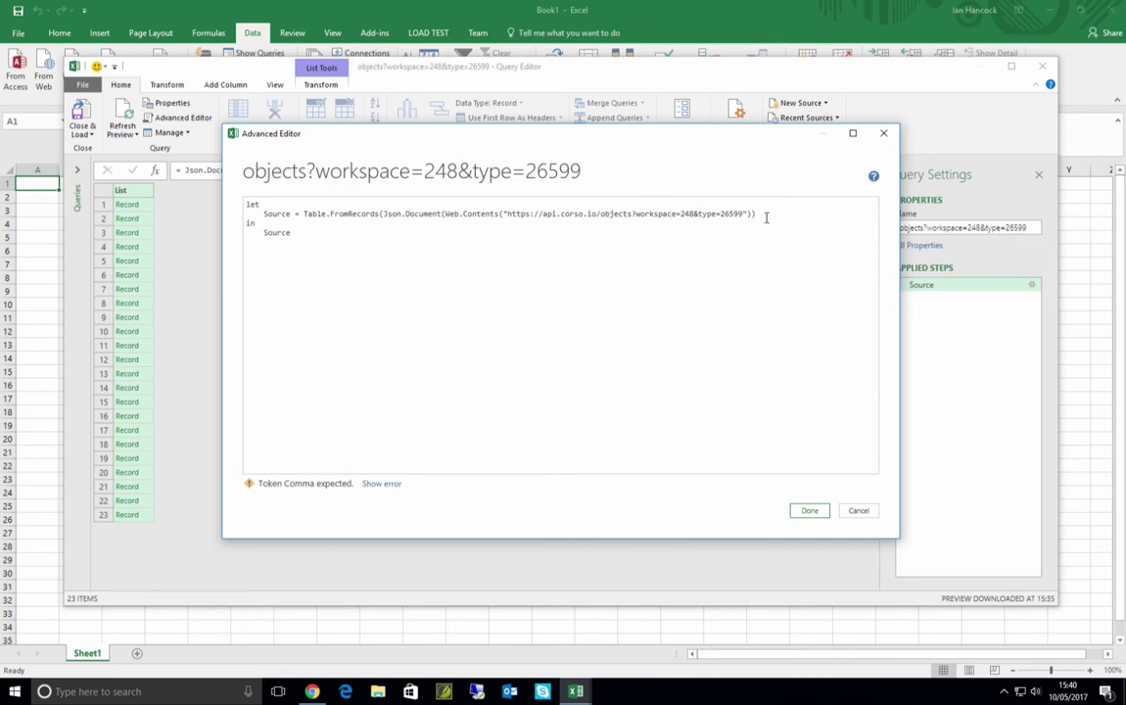
text())
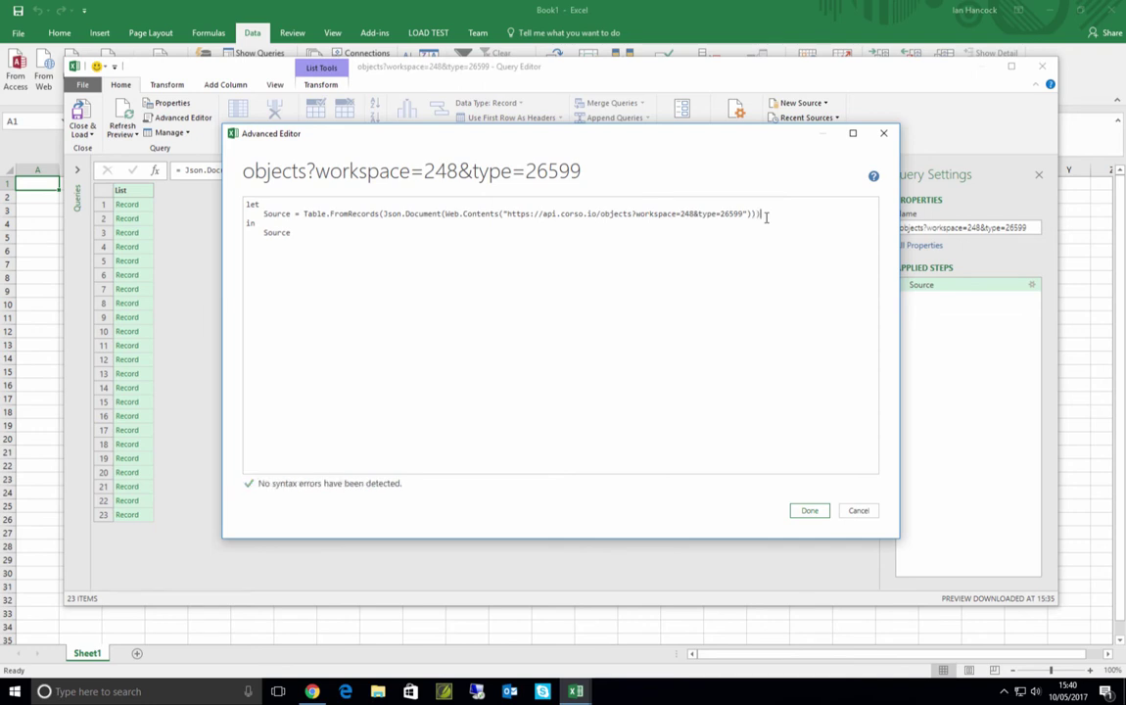
Apply the Table.FromRecords code and remove the id, type and createdAt columns.
click(809, 512)
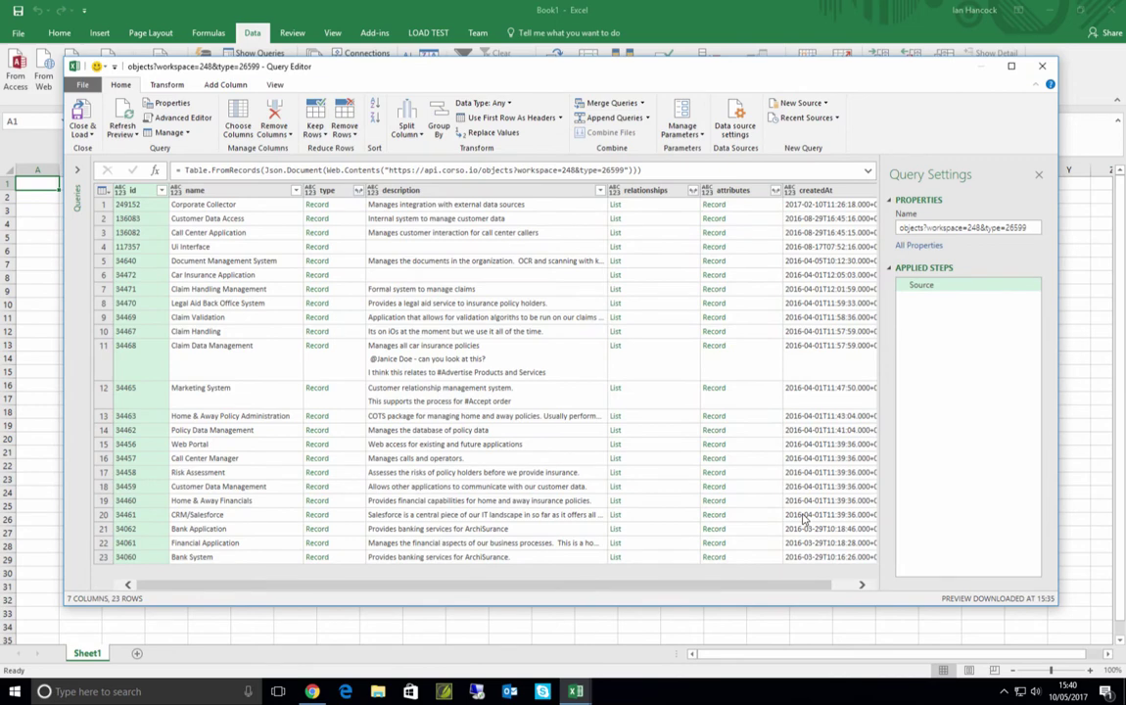
click(236, 136)
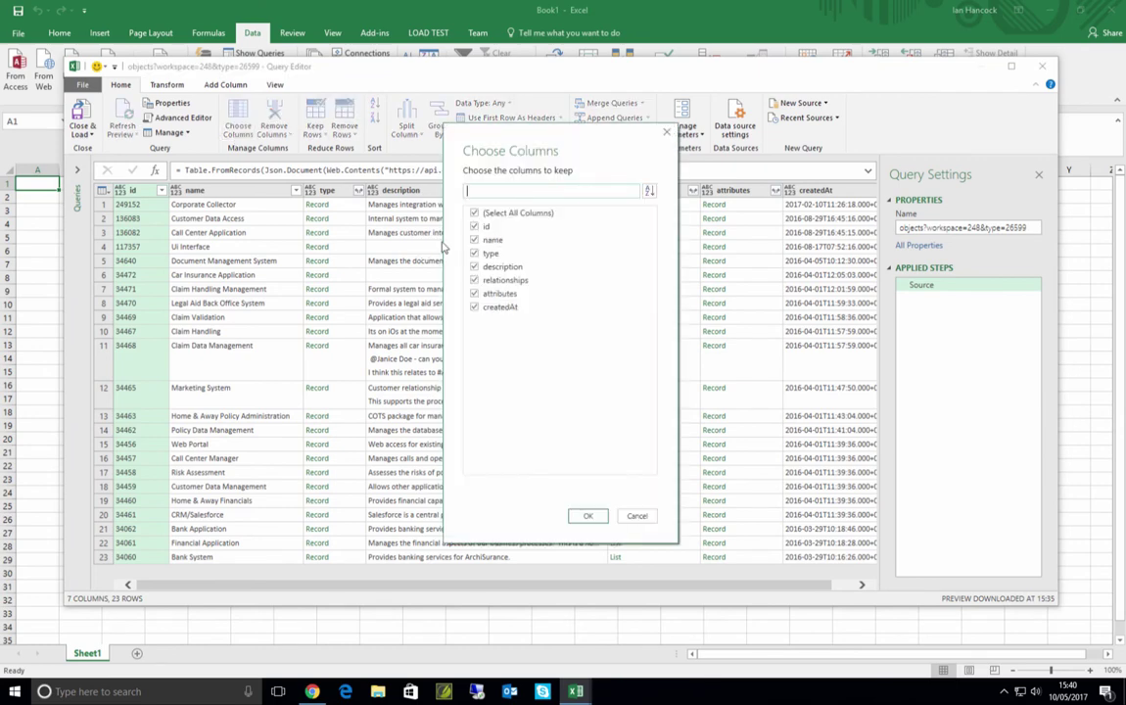
click(475, 228)
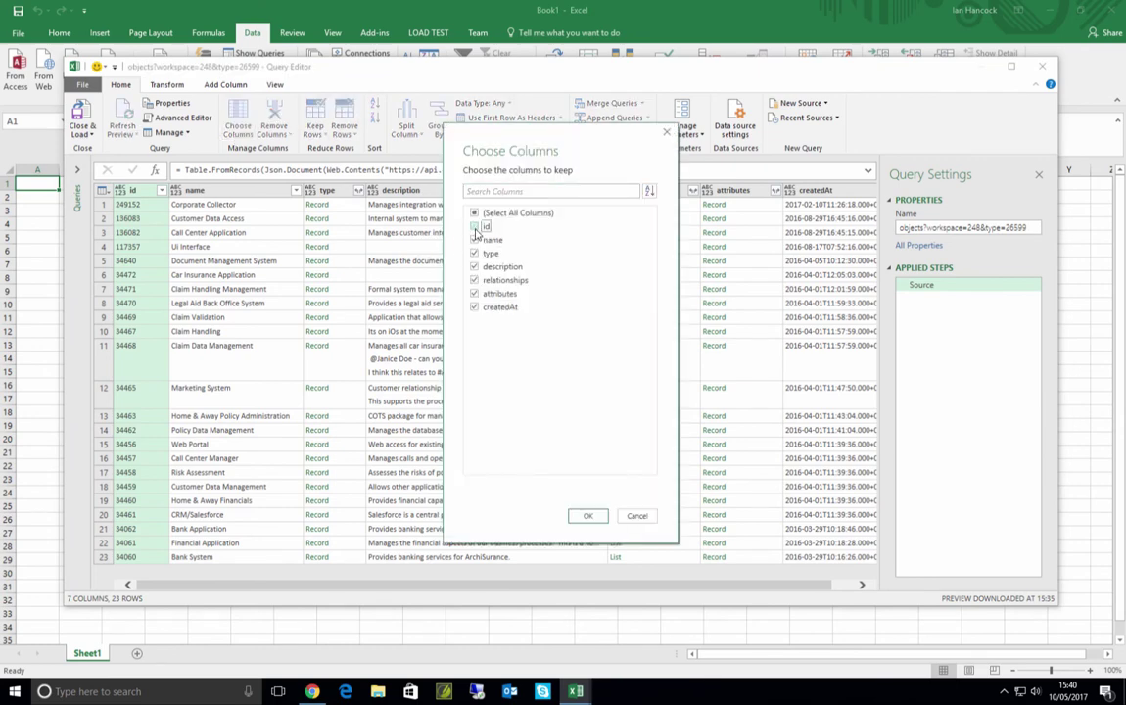
click(475, 254)
click(475, 308)
click(584, 516)
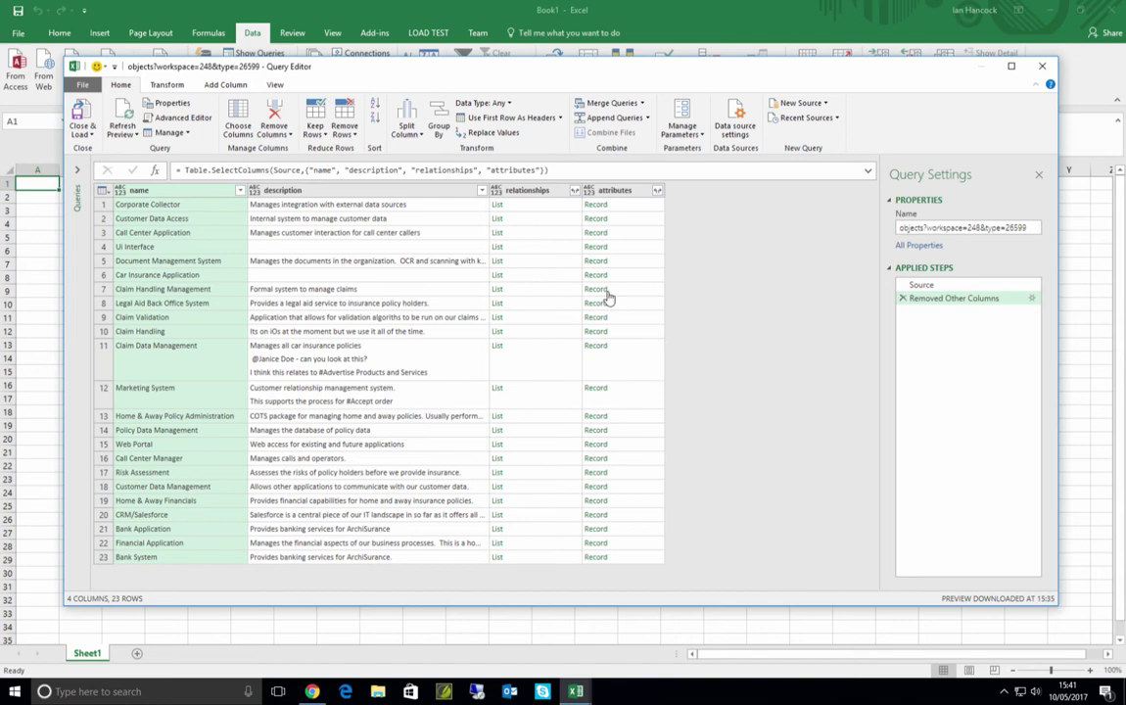
Preview the relationships lists in rows 1 through 5.
click(552, 209)
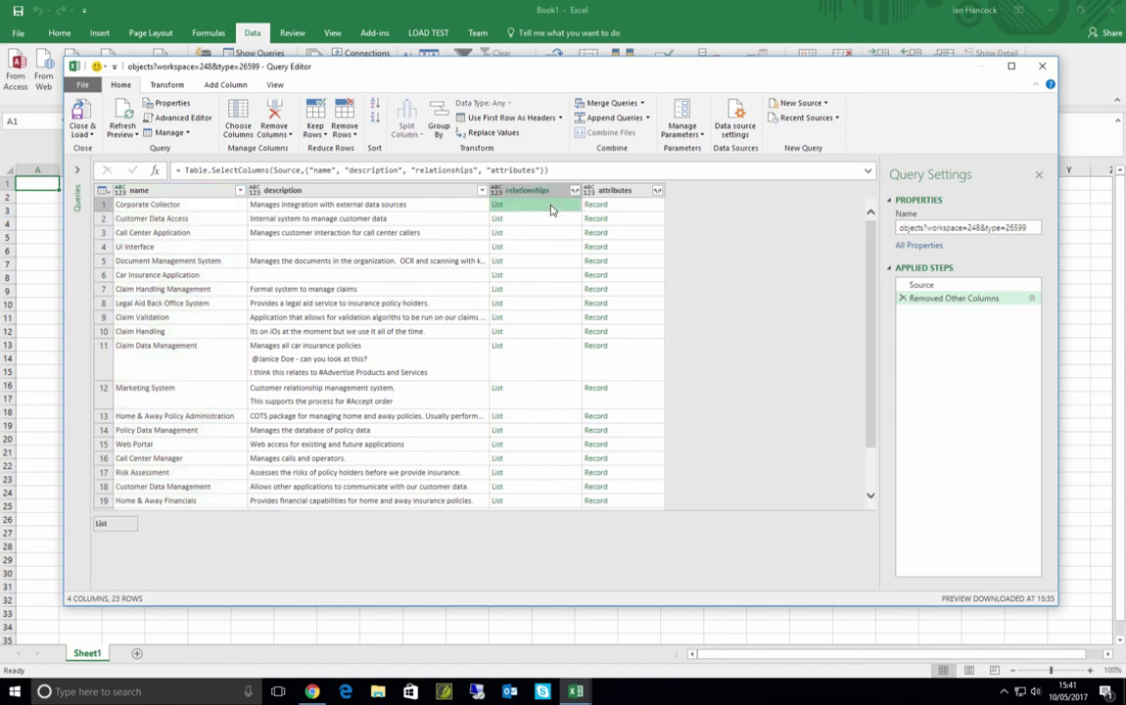
click(551, 220)
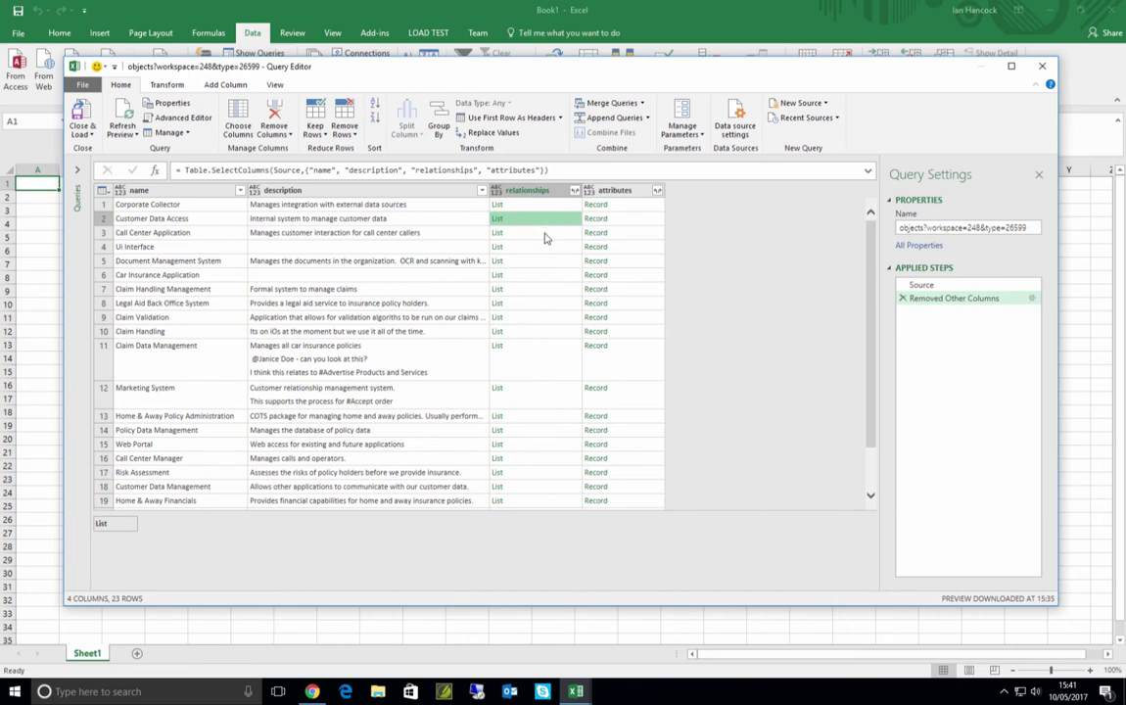
click(545, 235)
click(545, 247)
click(543, 261)
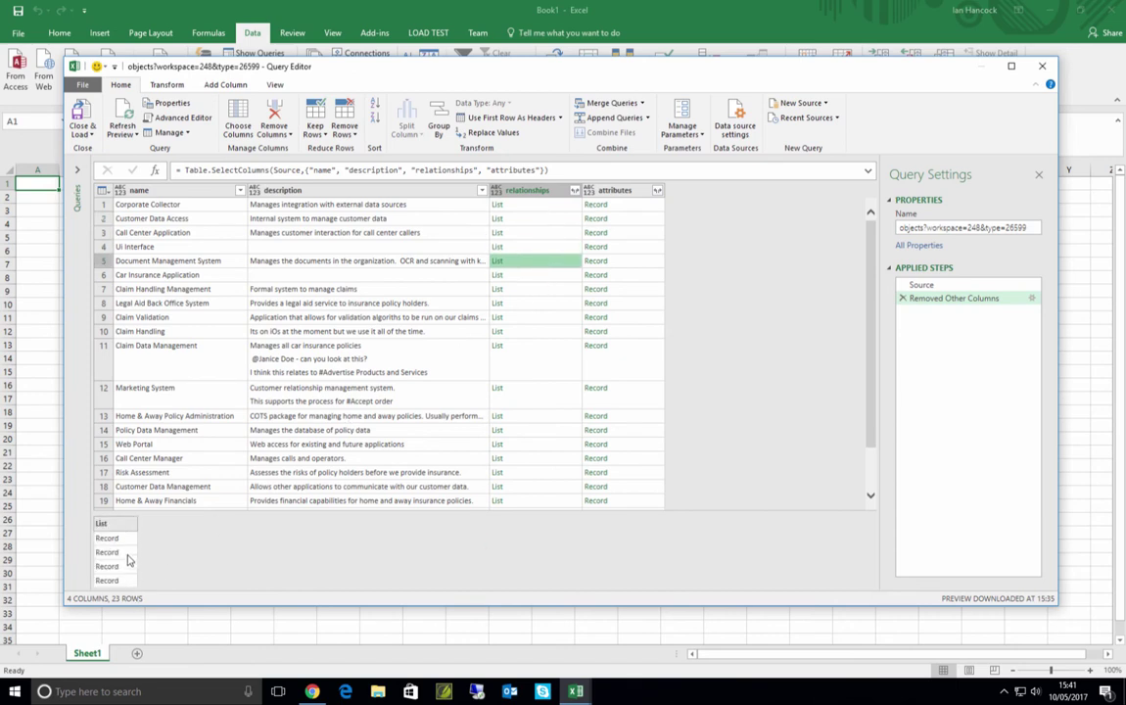
Expand relationships to new rows, giving 144 rows, and preview the records in rows 5–8.
click(577, 191)
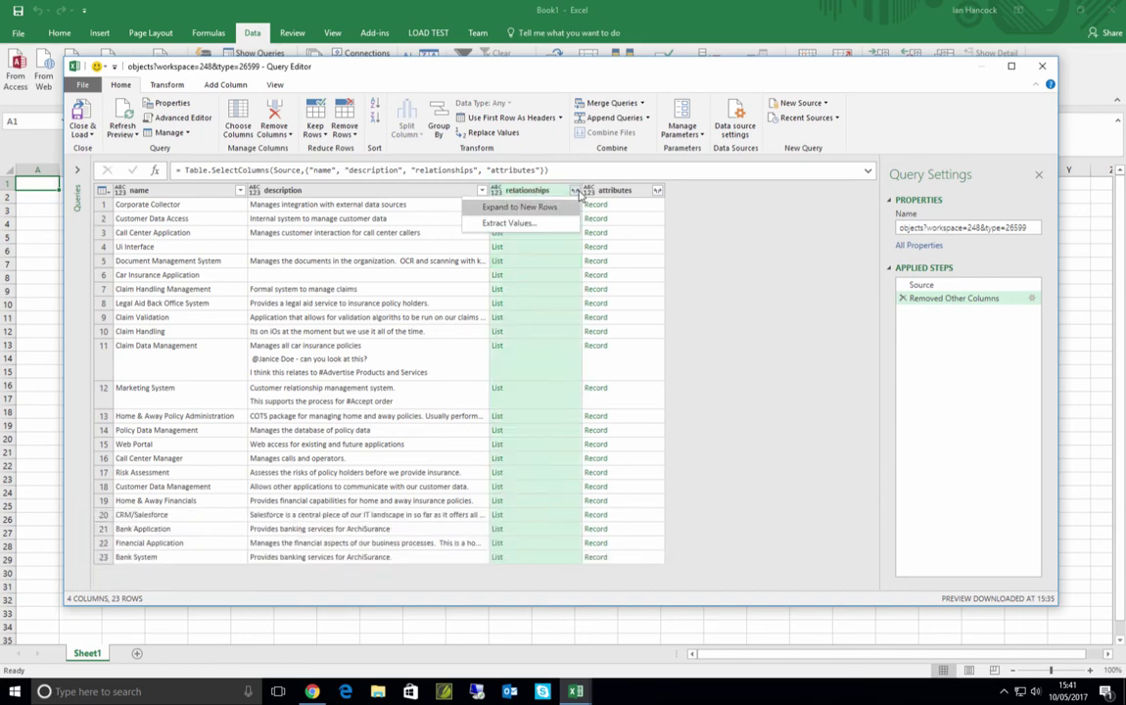
click(561, 210)
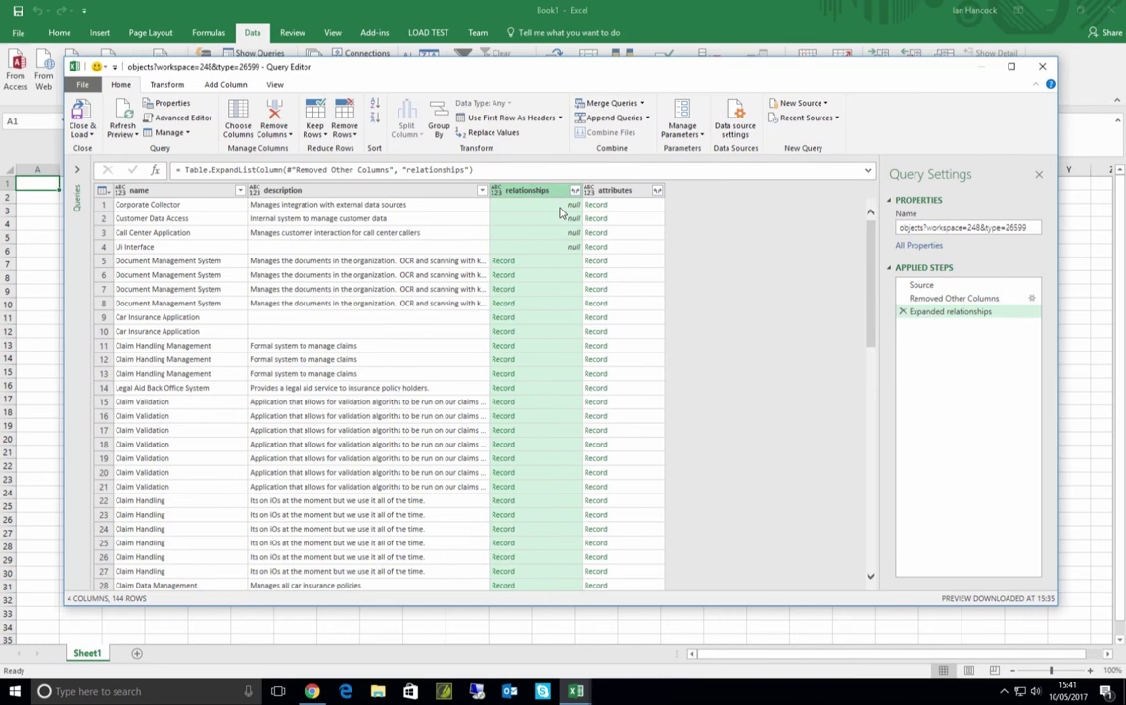
click(535, 261)
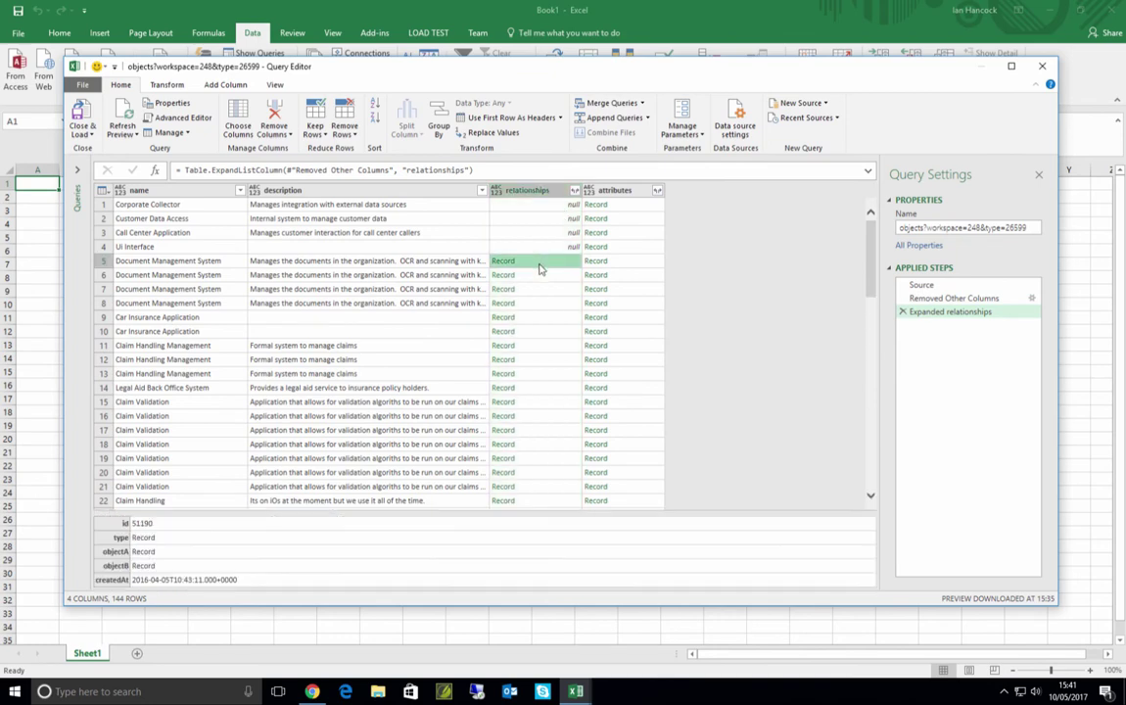
click(536, 276)
click(535, 291)
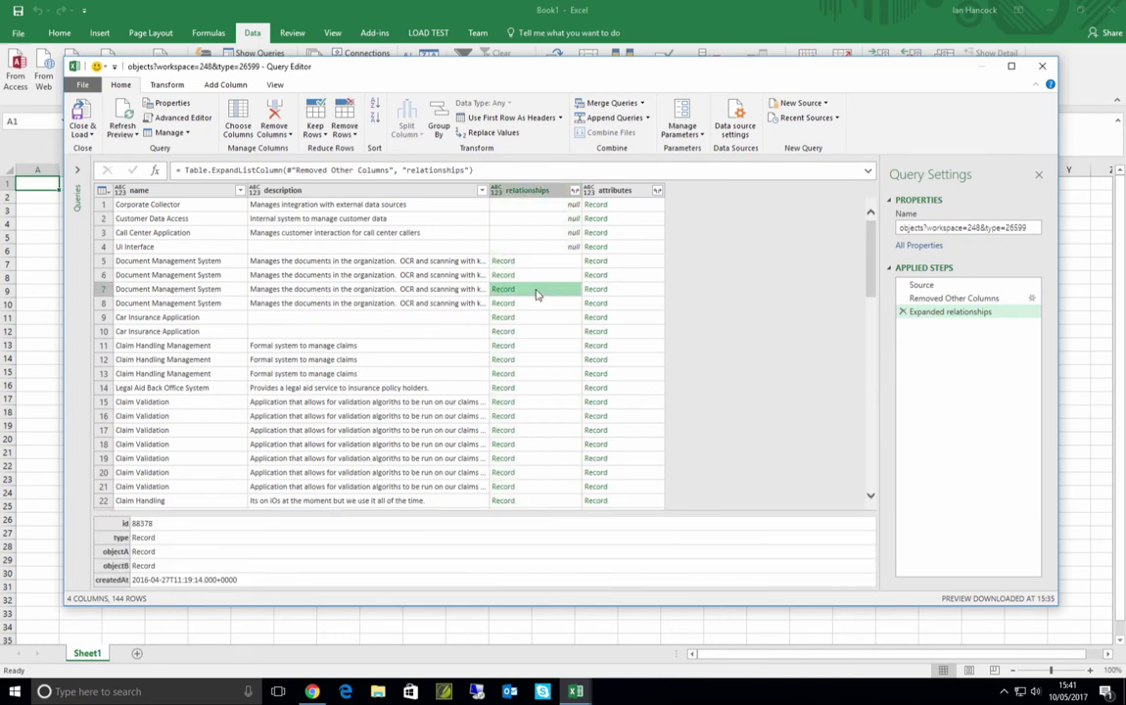
click(536, 305)
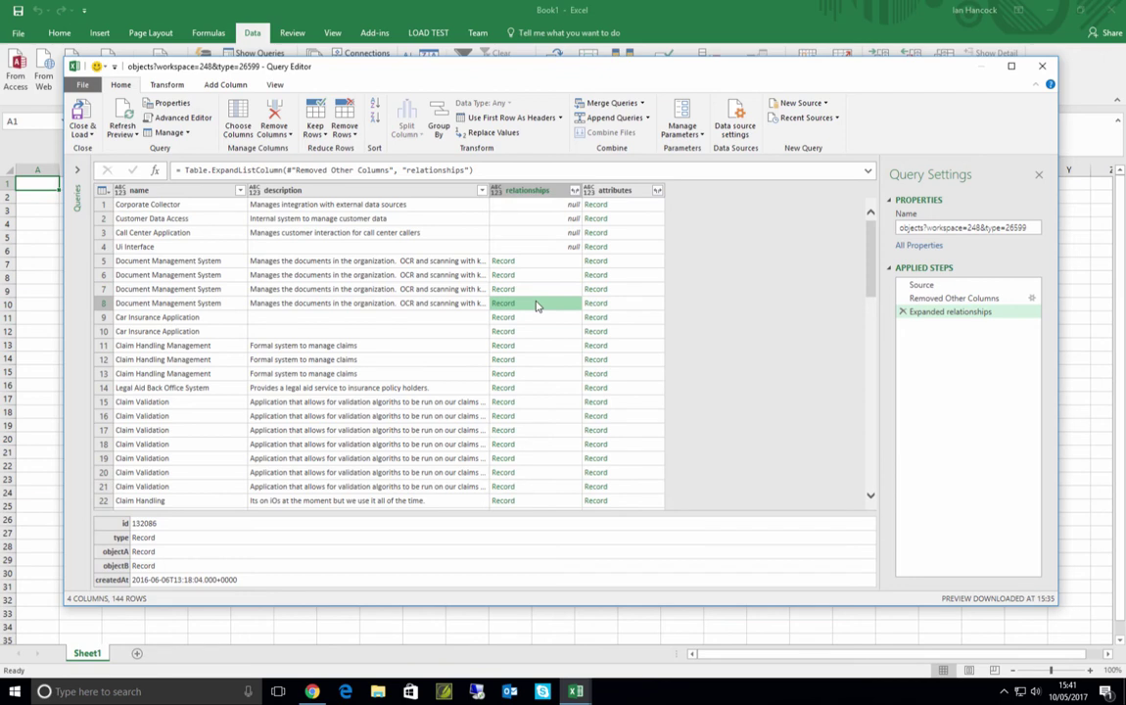
Expand relationships into only its objectA and objectB fields and preview their records.
click(576, 192)
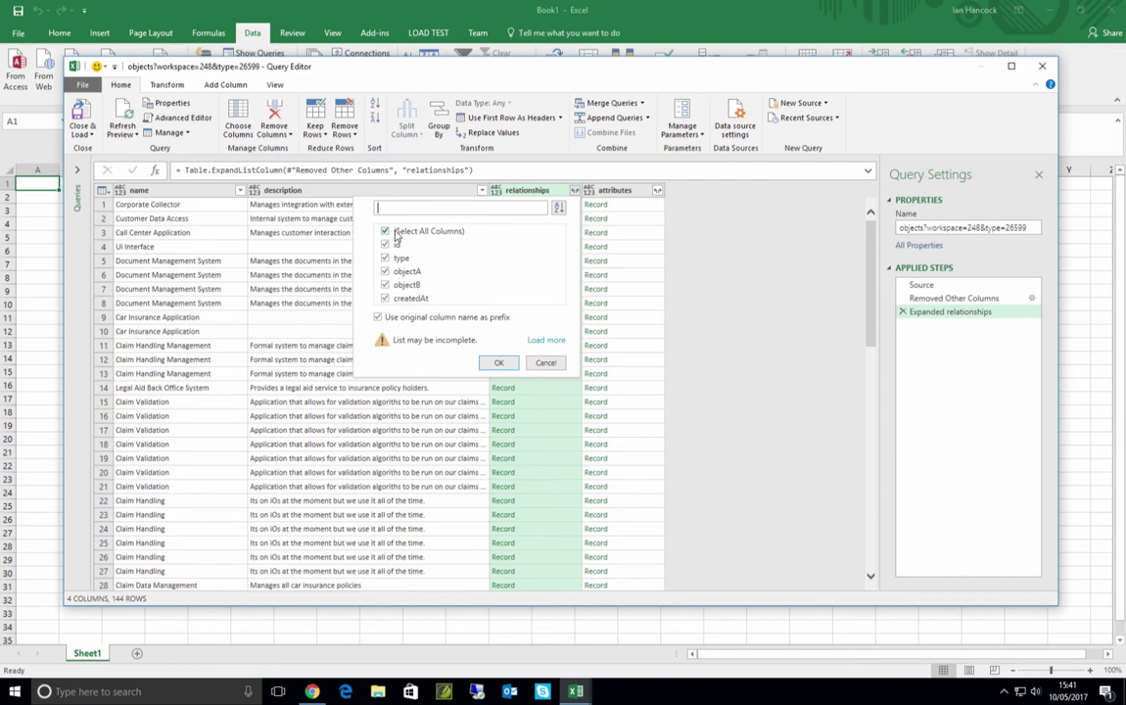
click(387, 231)
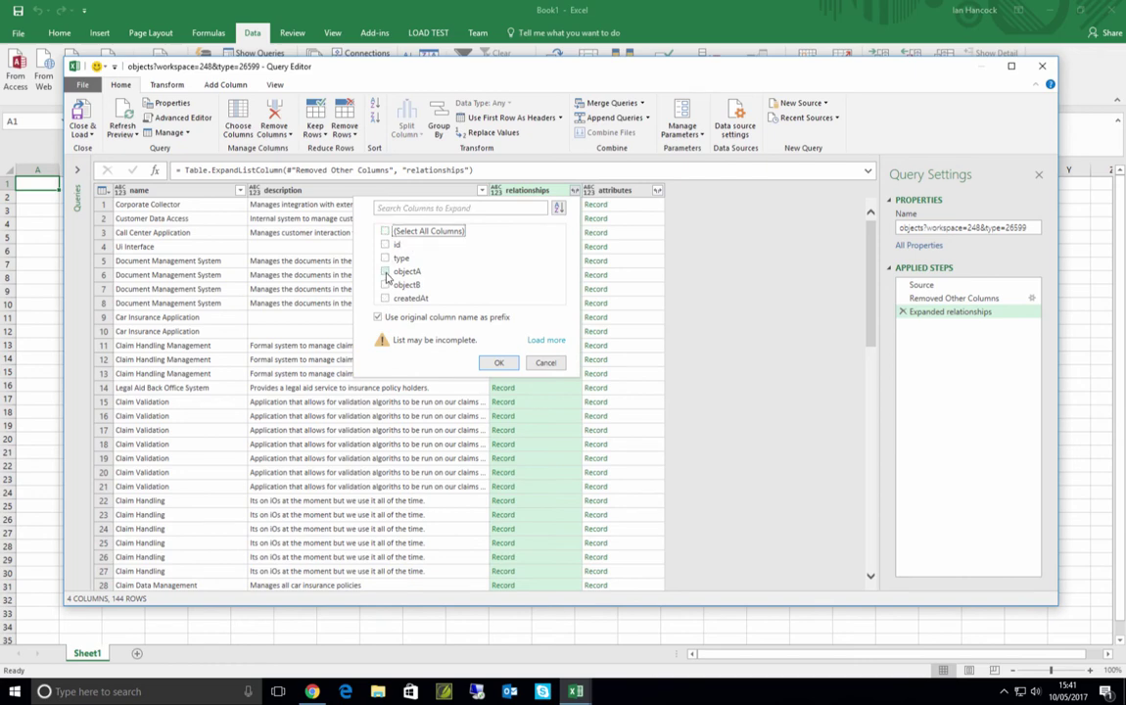
click(386, 271)
click(386, 285)
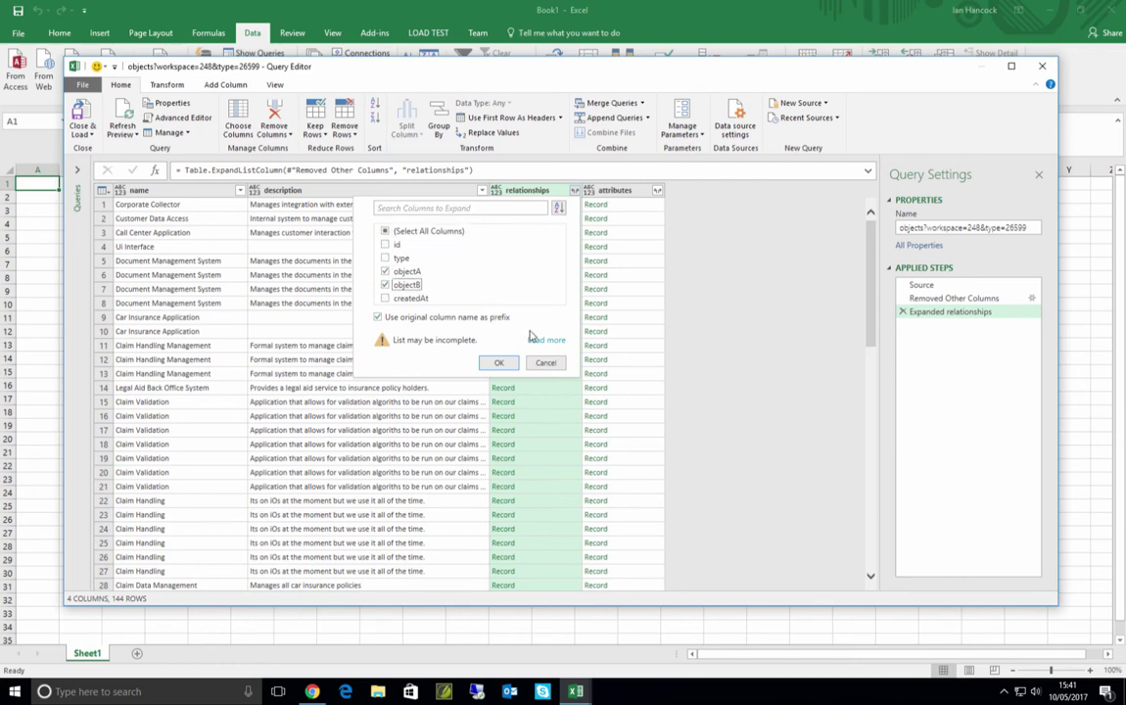
click(500, 363)
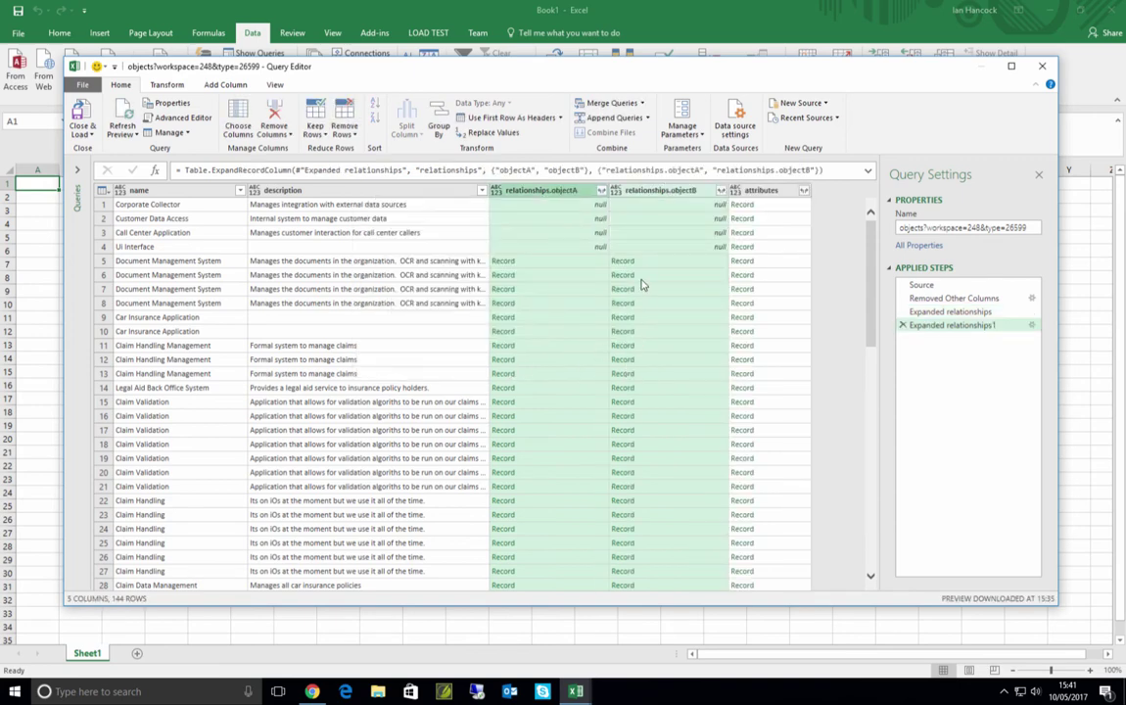
click(591, 264)
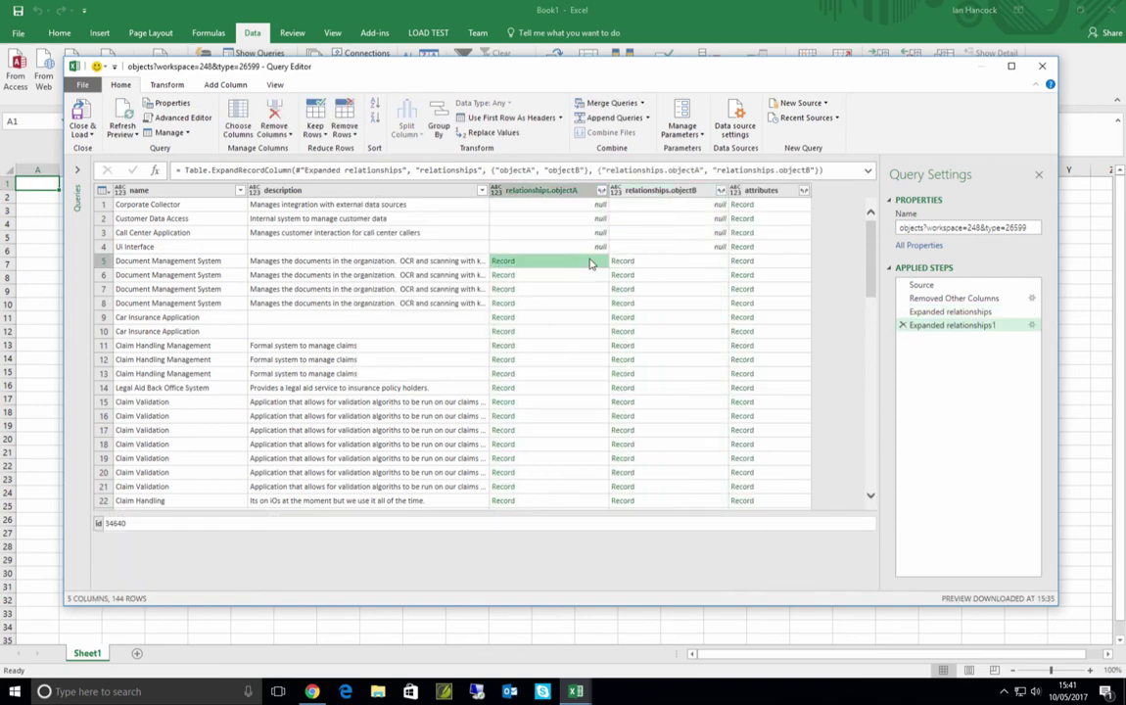
click(647, 266)
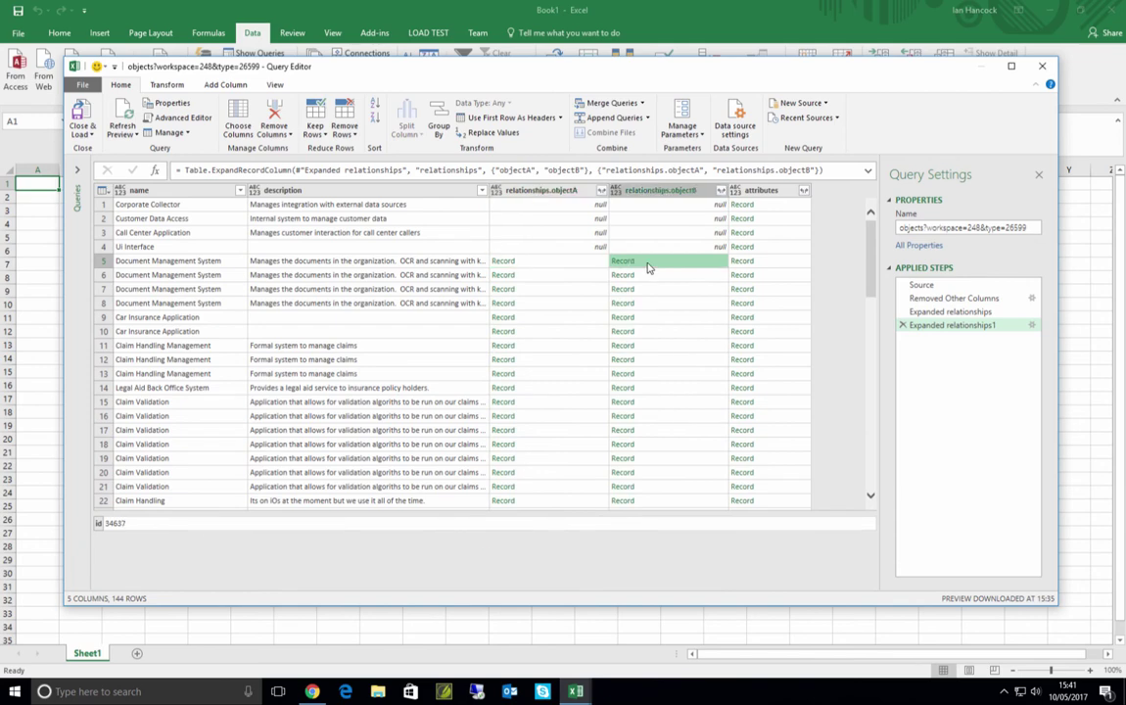
Expand relationships.objectA and relationships.objectB into their id columns.
click(602, 191)
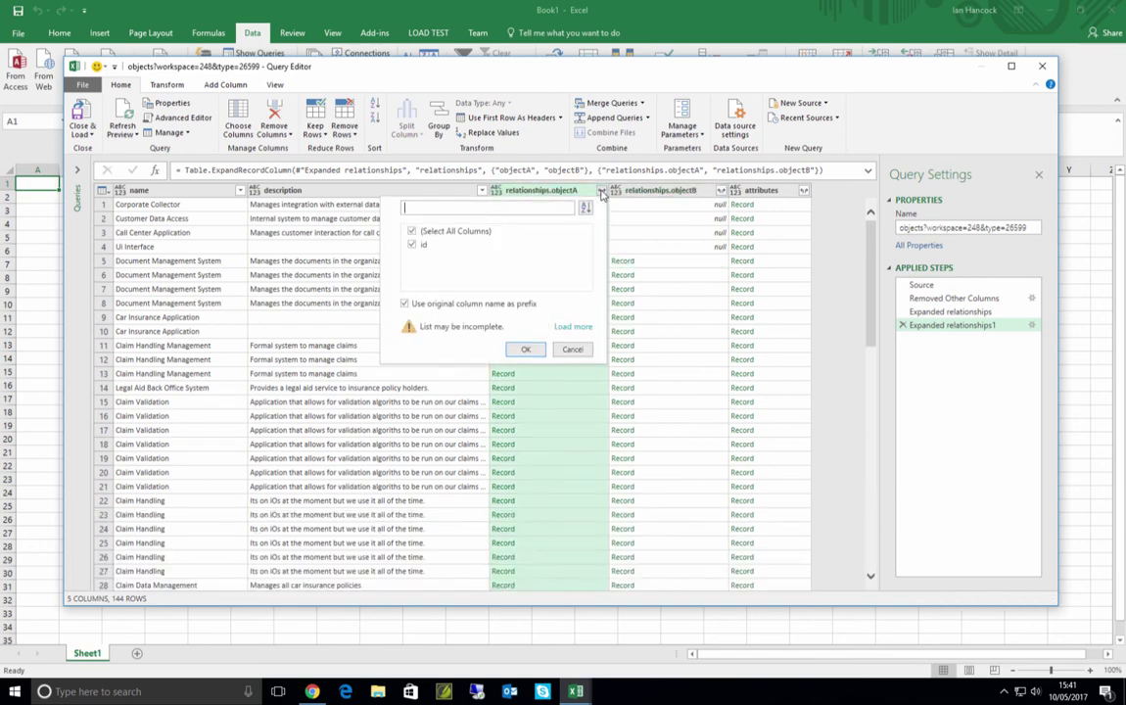
click(525, 353)
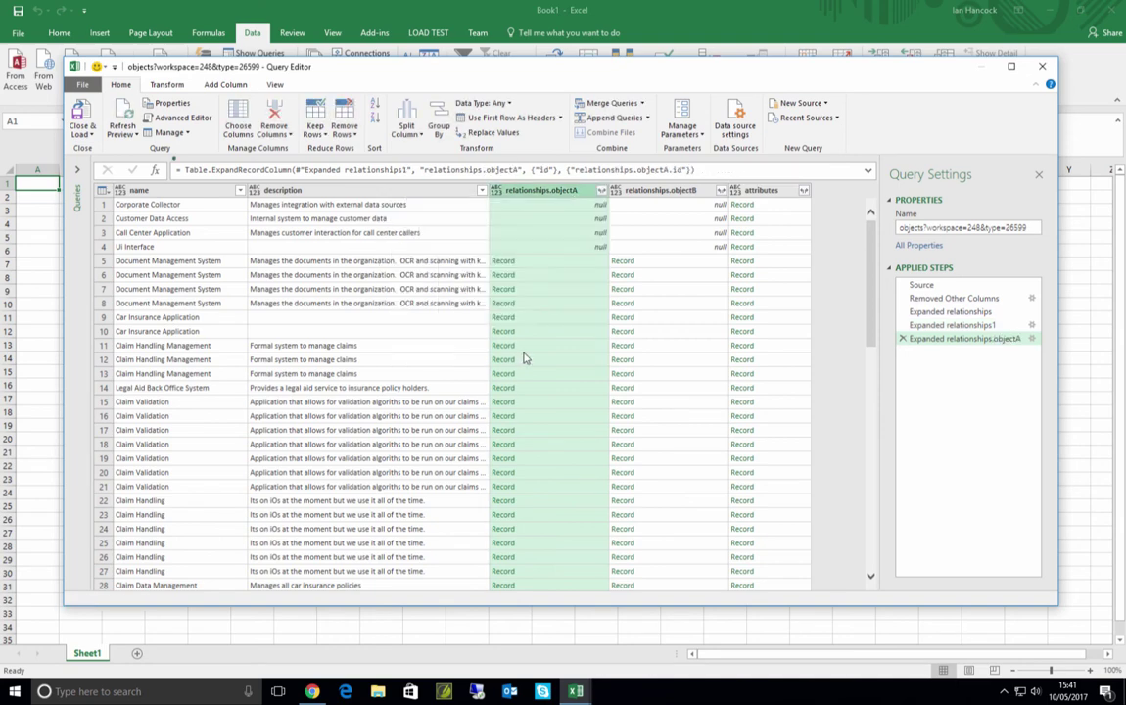
click(689, 192)
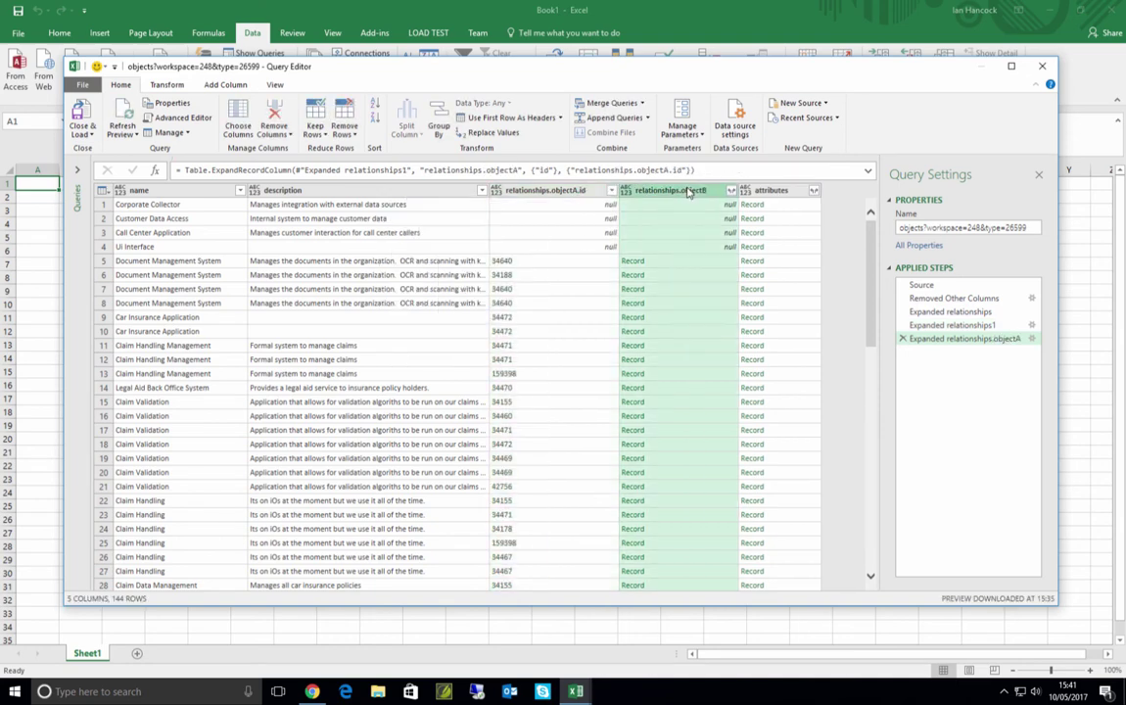
click(732, 190)
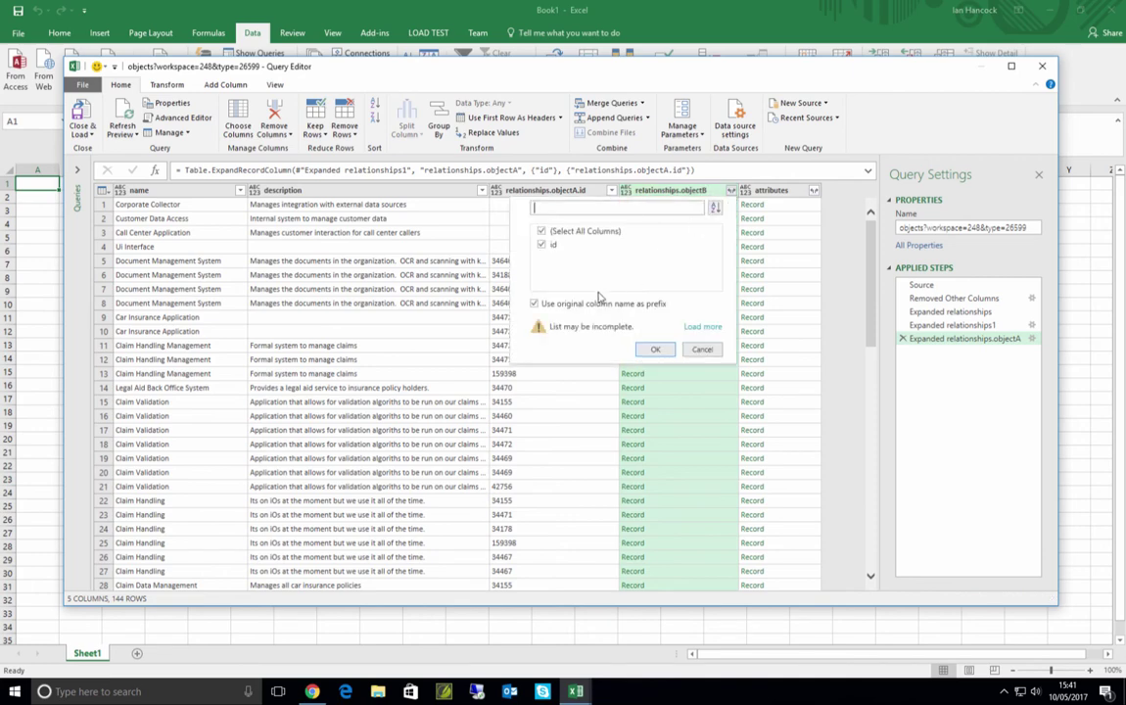
click(652, 350)
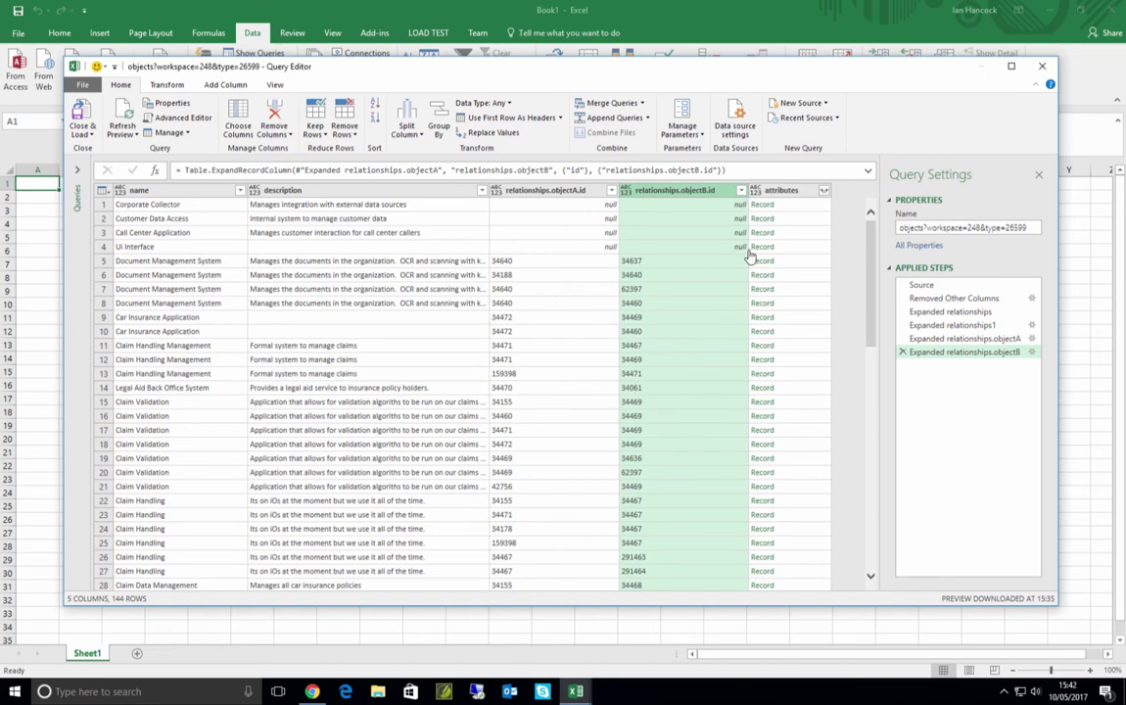
Expand the attributes column to only attribute 35382 and preview its record.
click(825, 192)
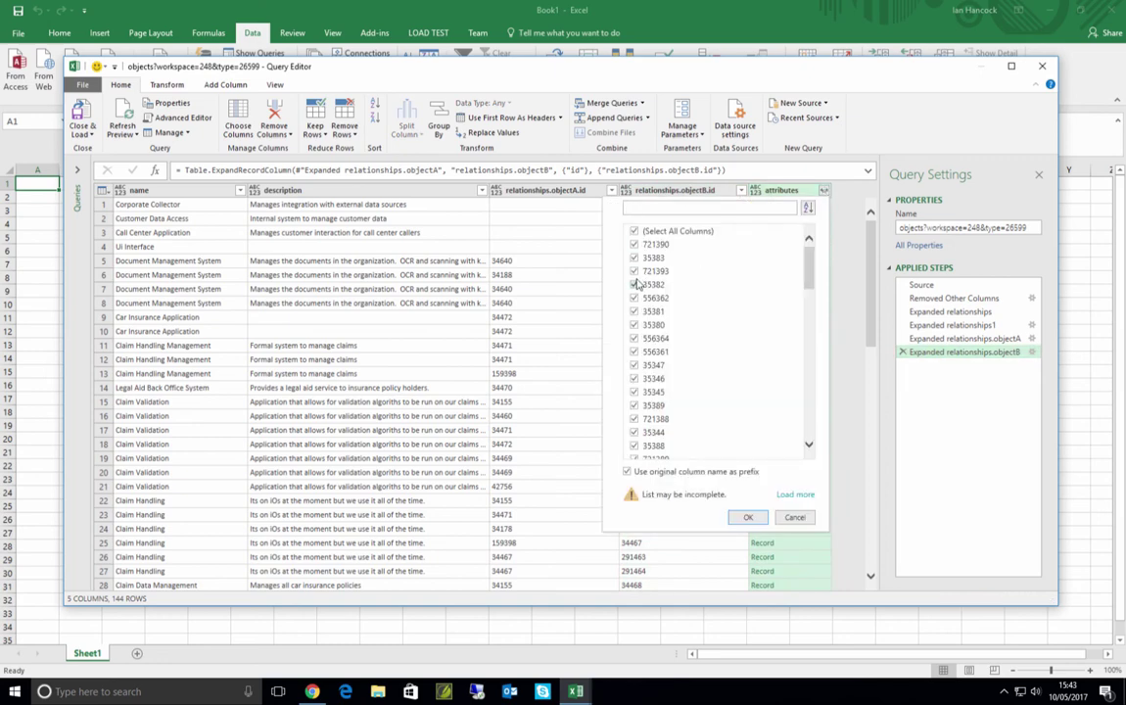
click(635, 233)
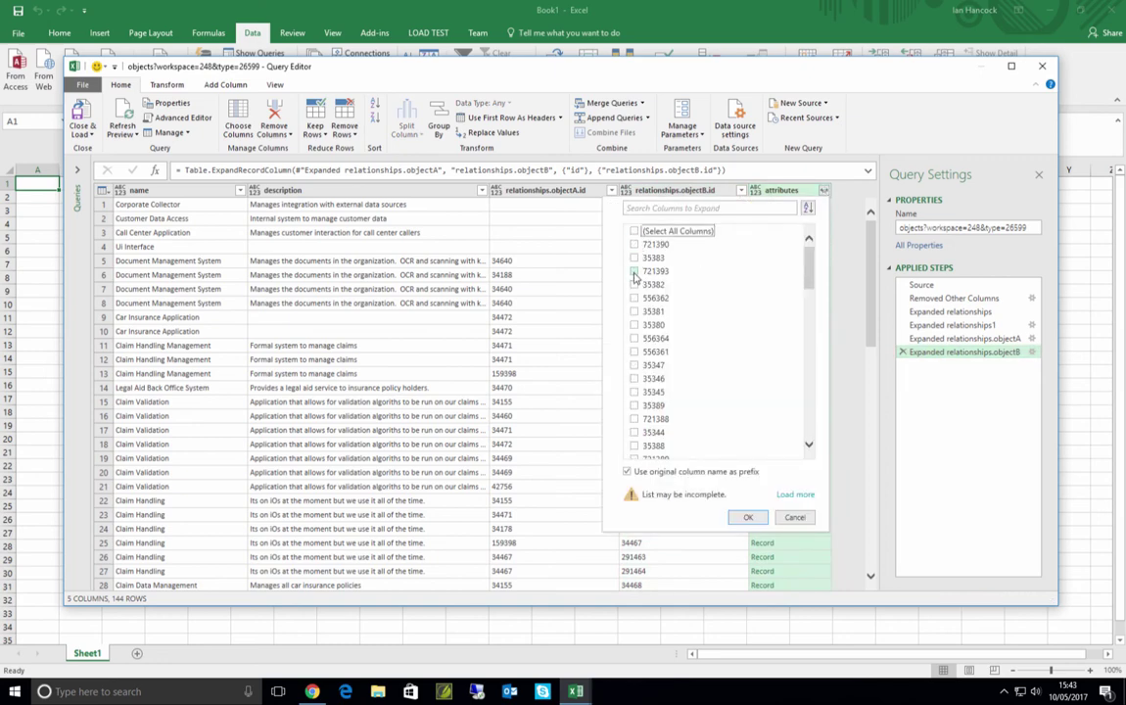
click(646, 284)
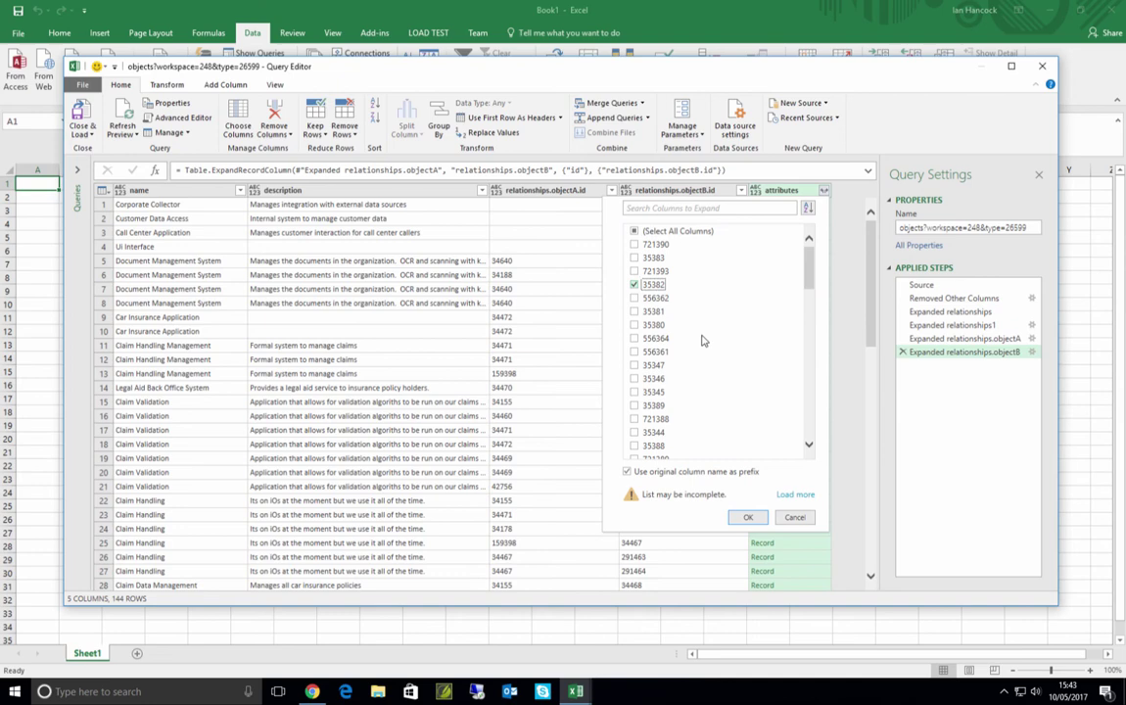
click(747, 517)
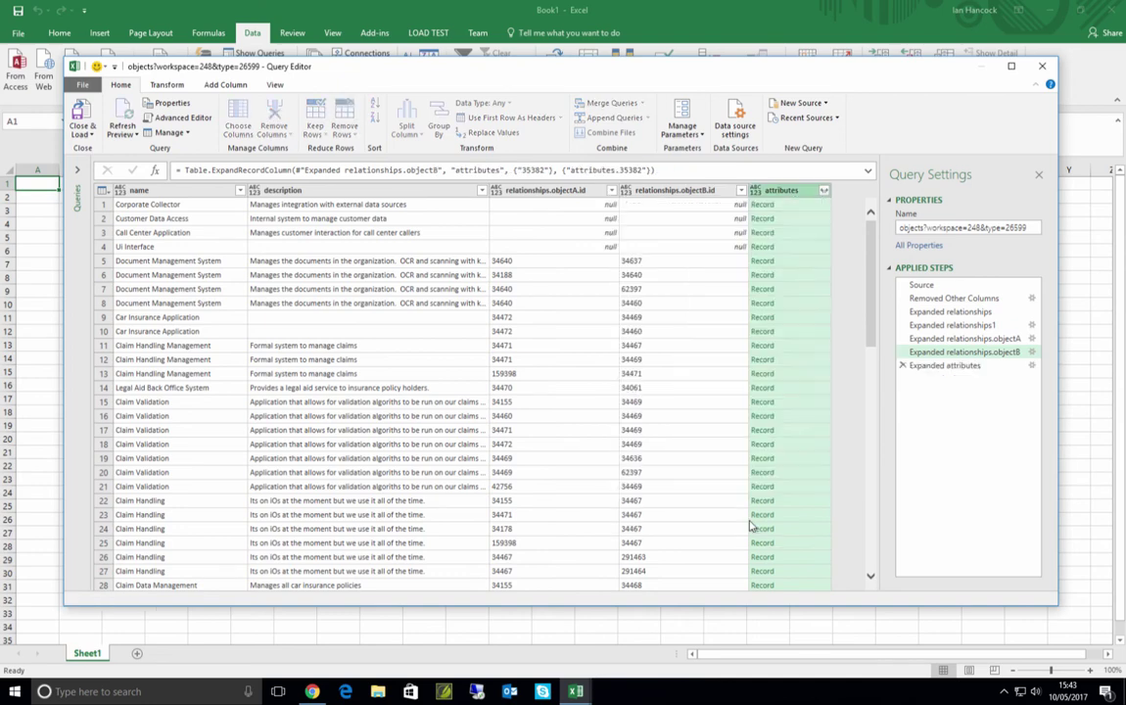
click(799, 235)
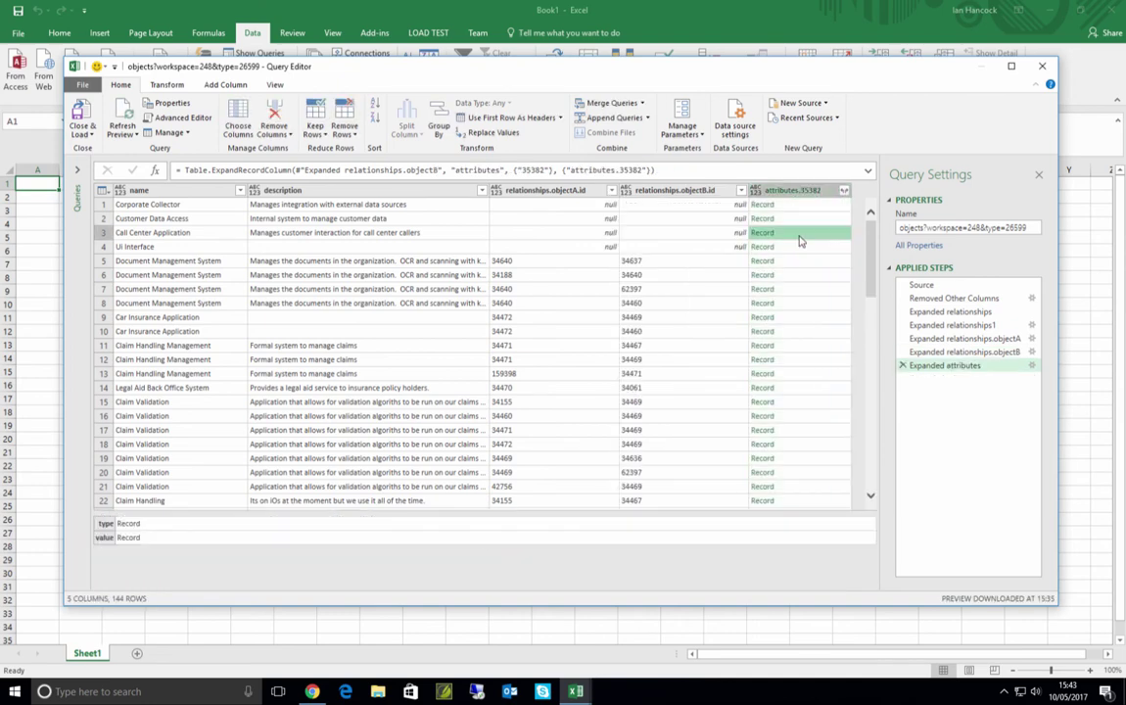
Split attributes.35382 into type and value columns.
click(846, 191)
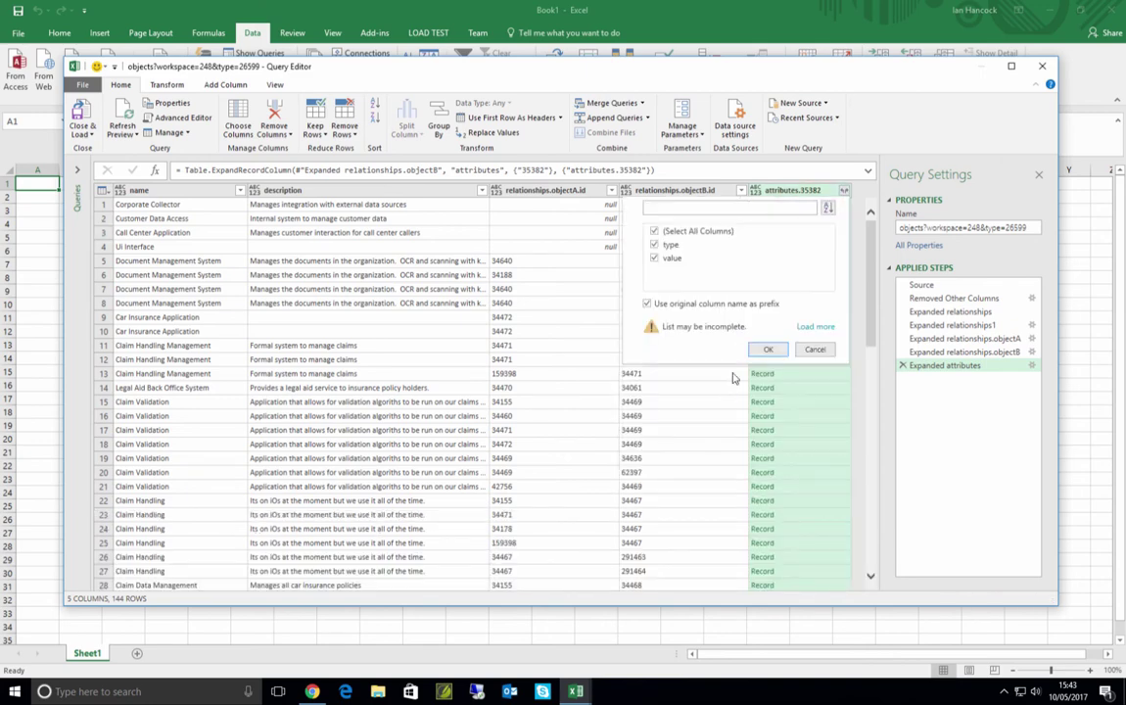
click(767, 351)
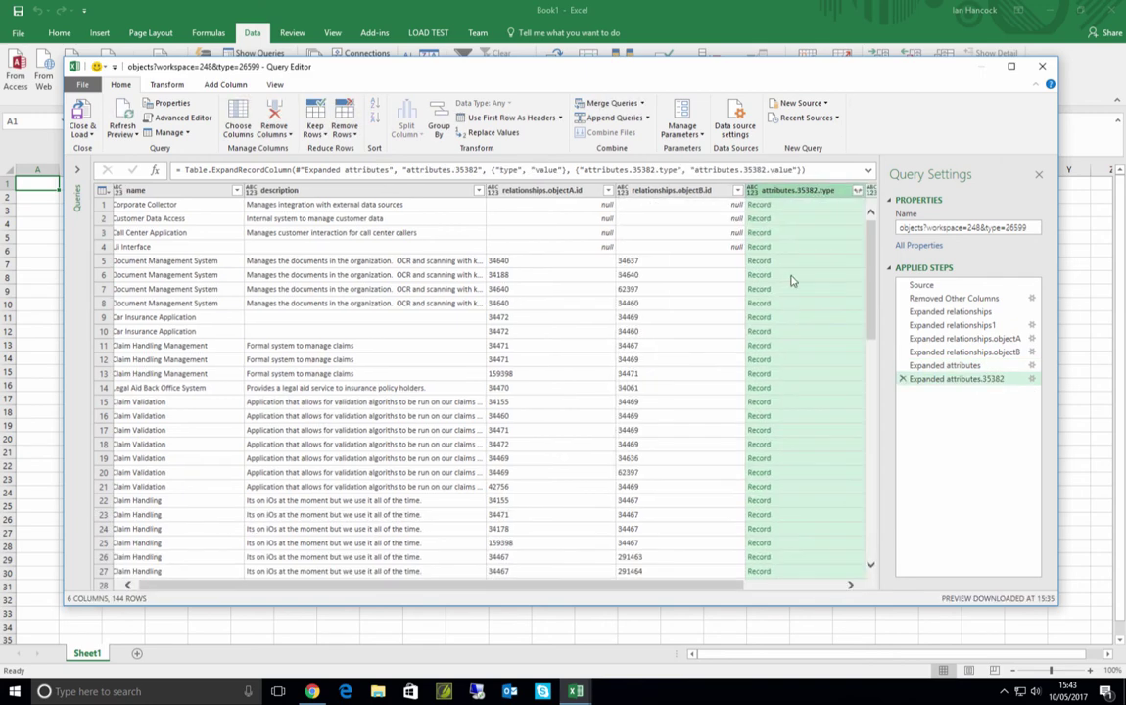
click(792, 281)
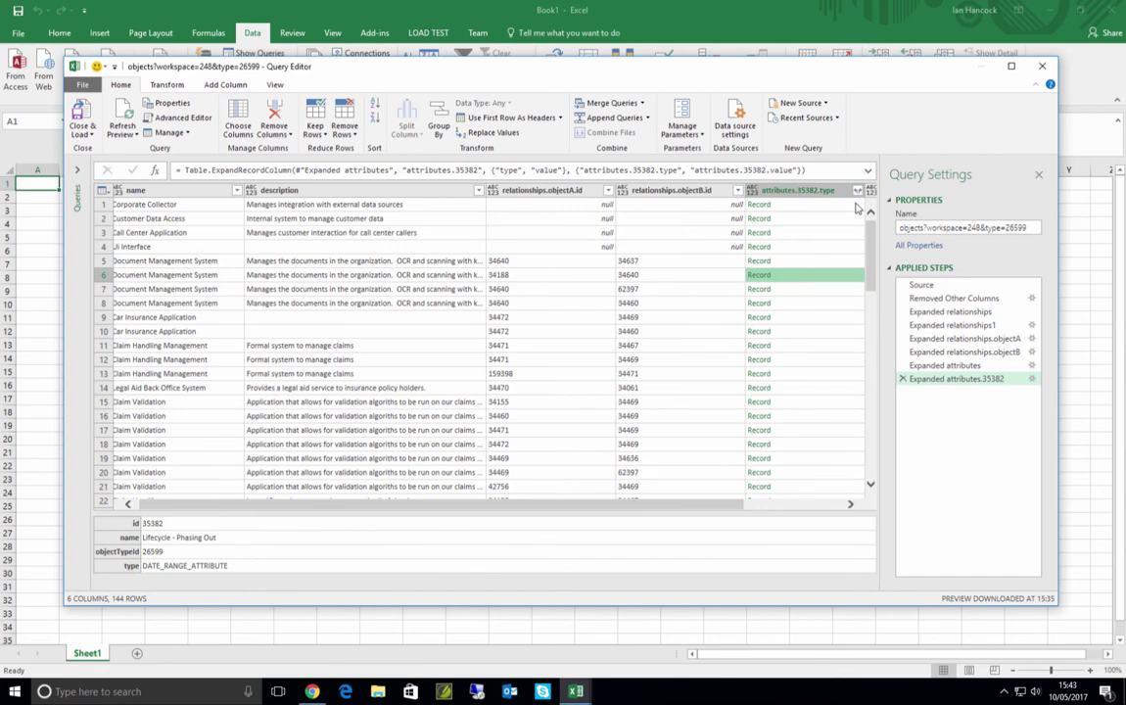
click(828, 504)
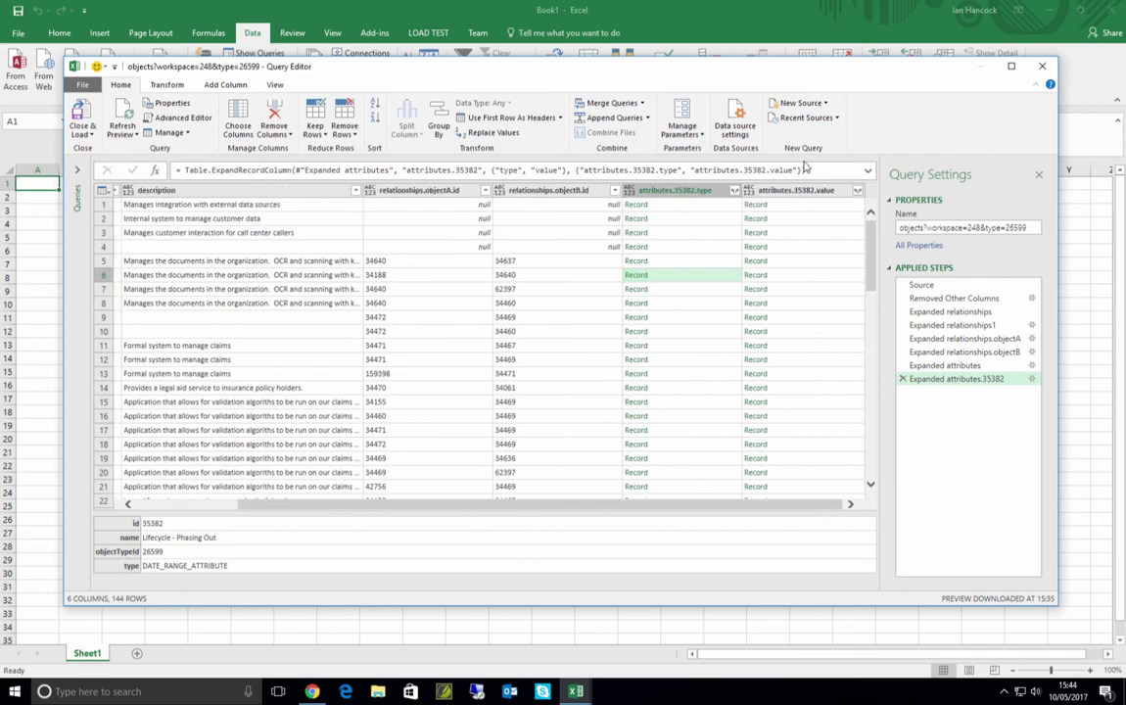
Expand attributes.35382.value into start and end date columns.
click(859, 191)
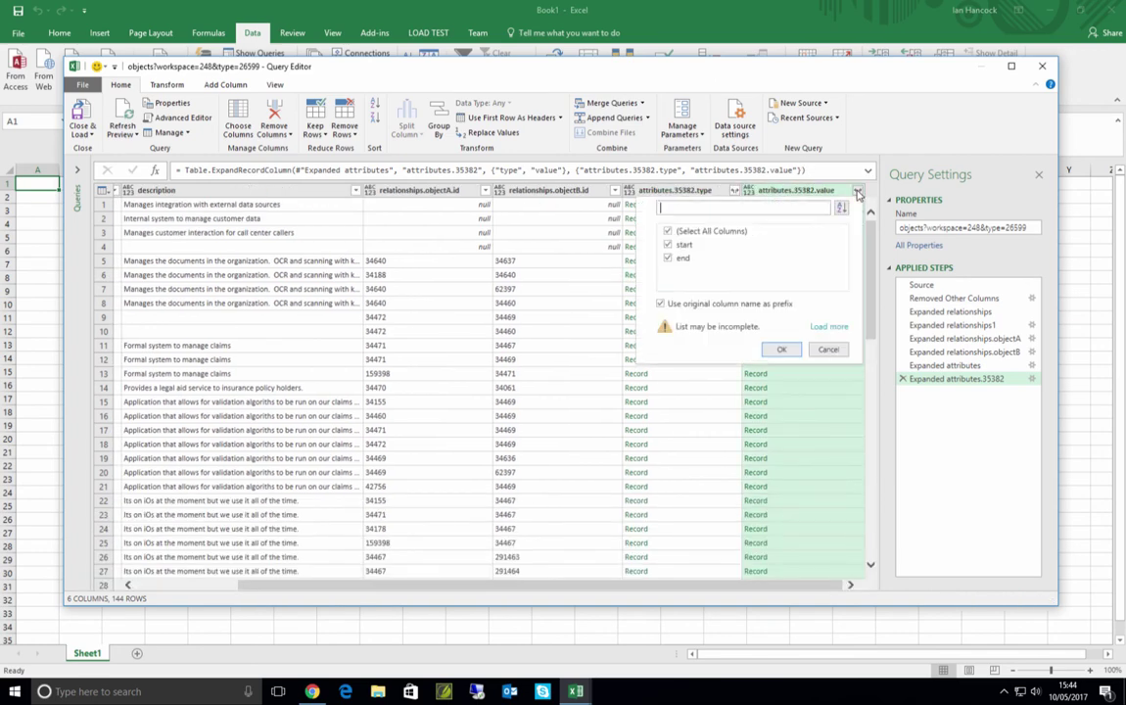
click(782, 349)
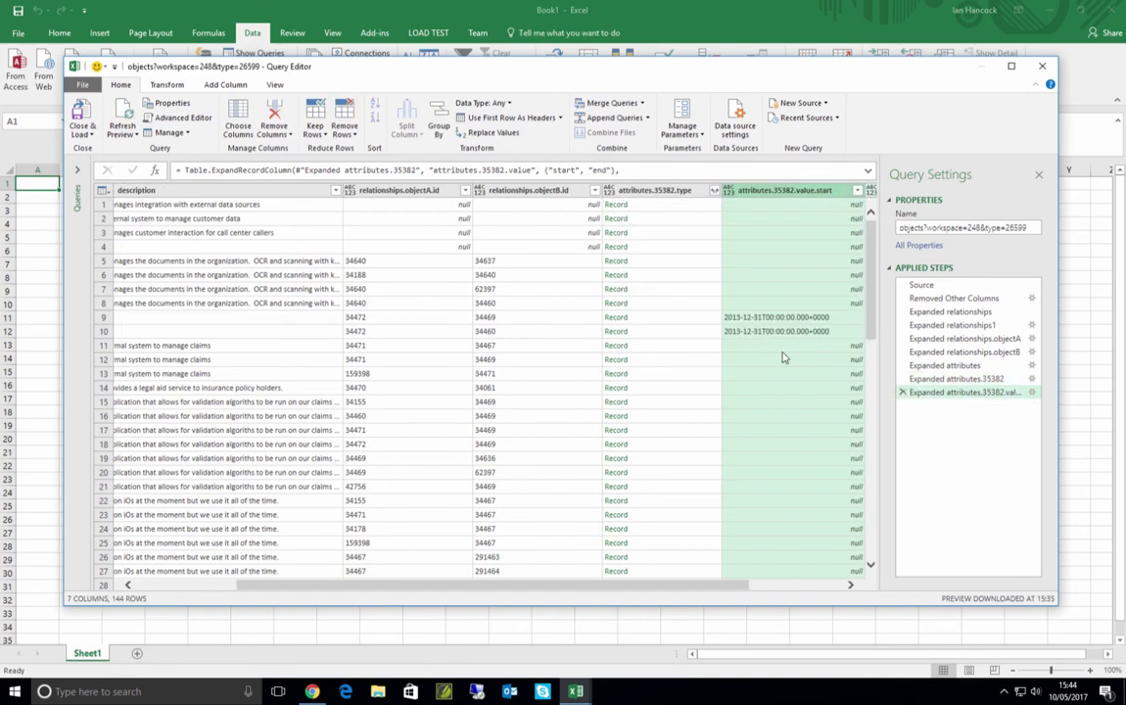
click(851, 585)
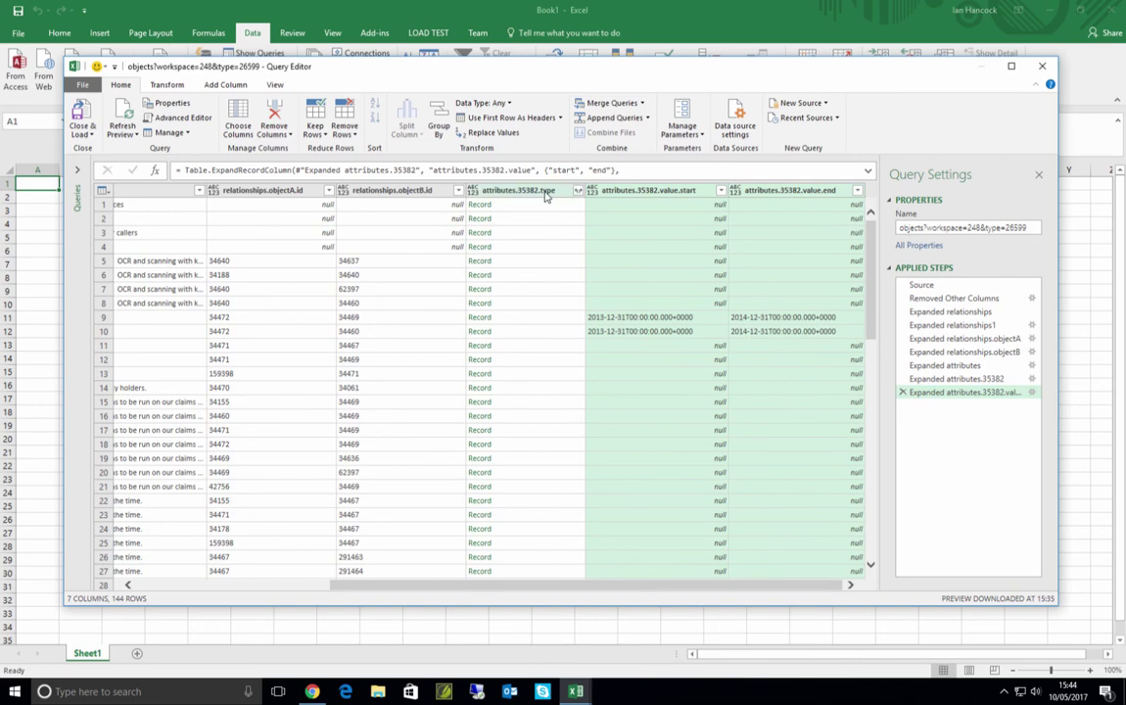
Remove the attributes.35382.type column.
click(502, 189)
click(276, 113)
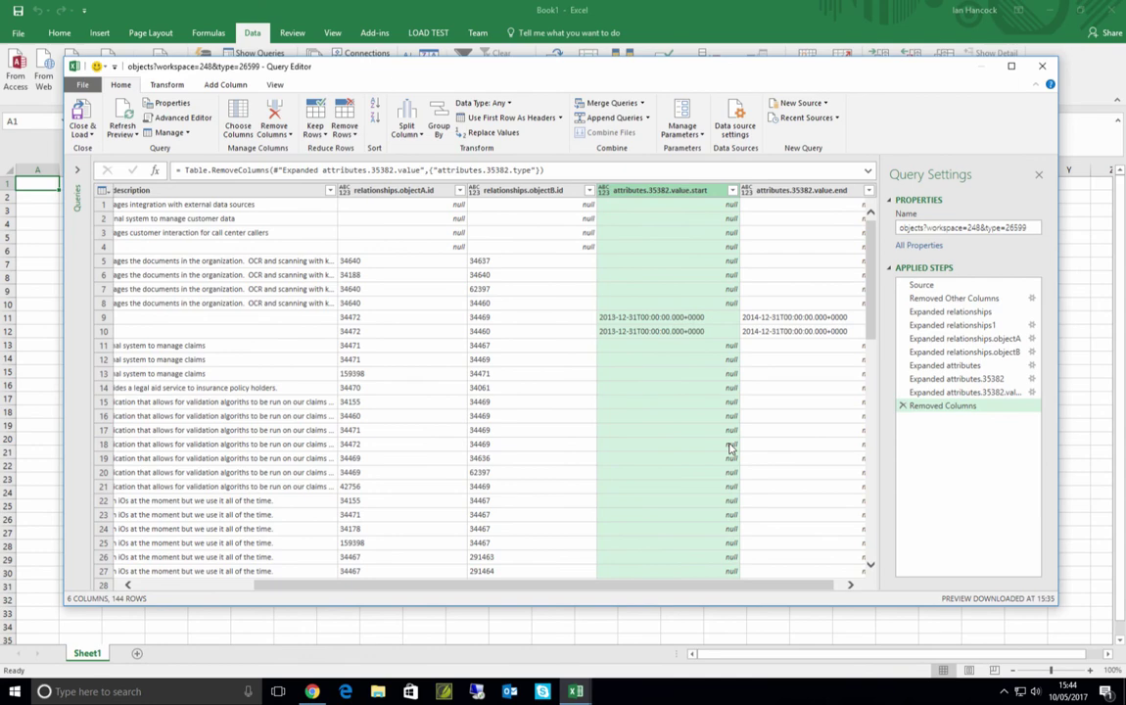
click(149, 586)
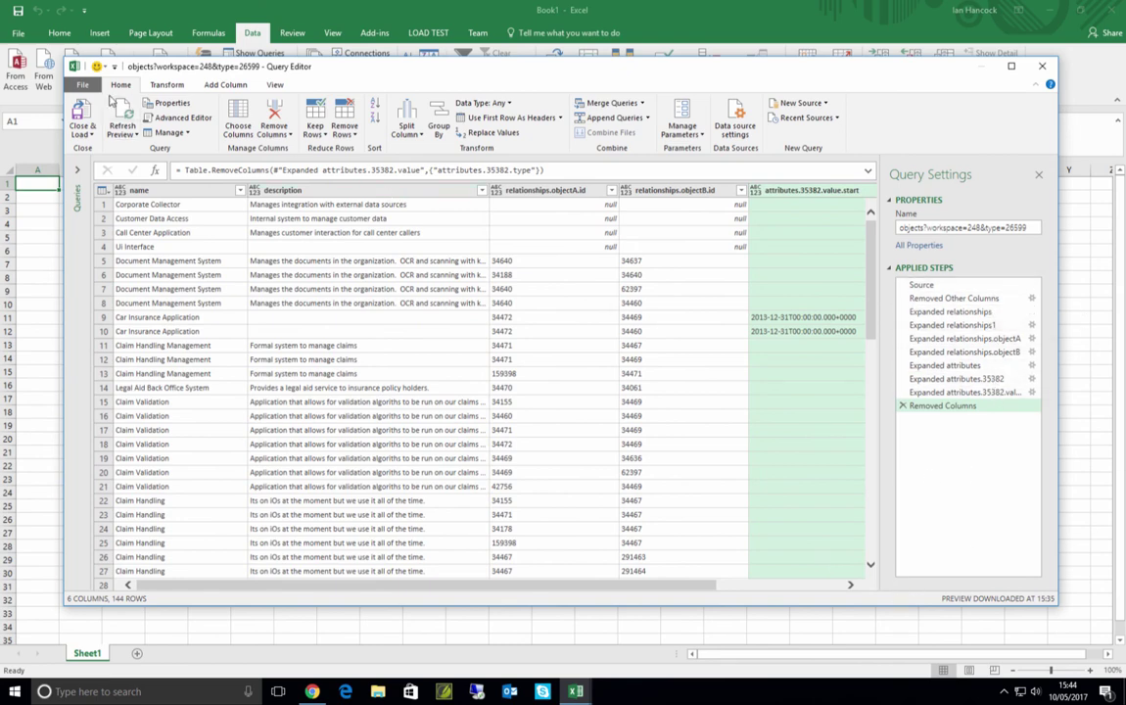
Close & Load the query into a 144-row table on Sheet2 and review its description and date columns.
click(83, 114)
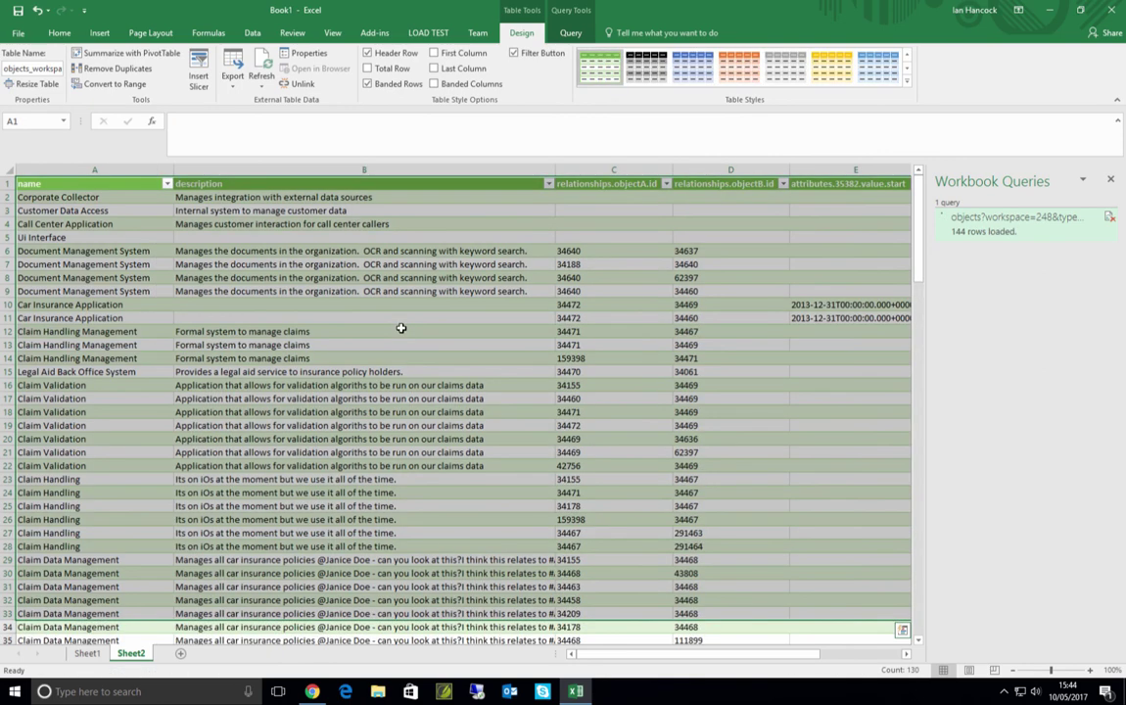
click(498, 506)
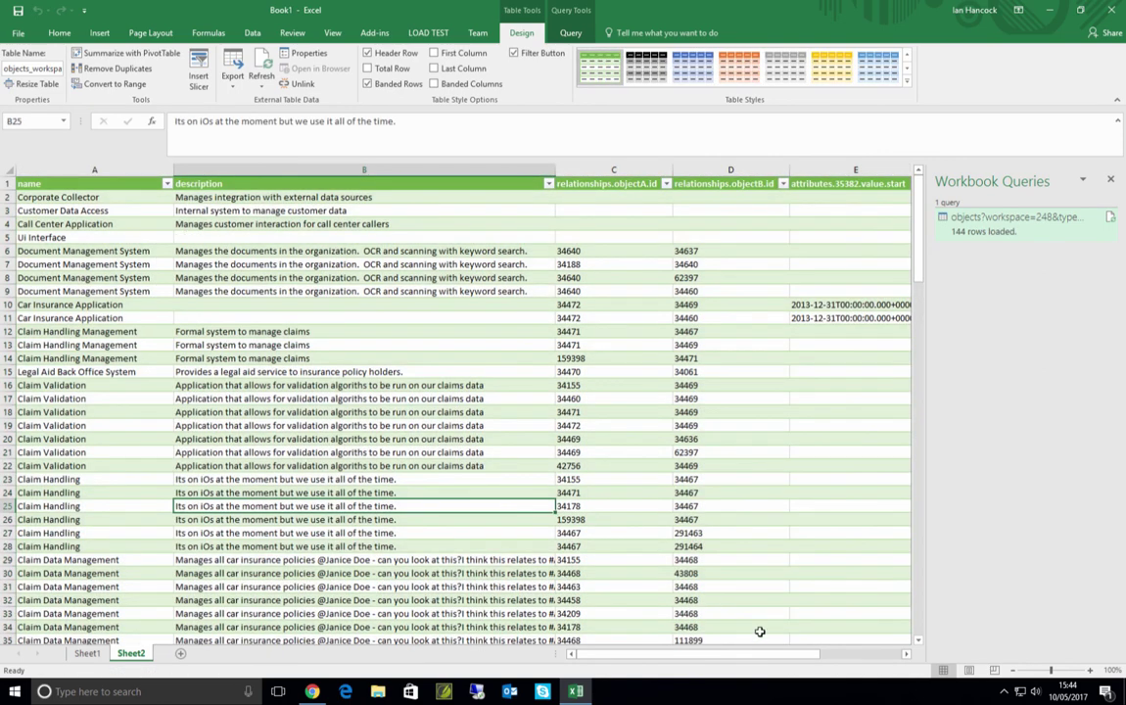
click(846, 655)
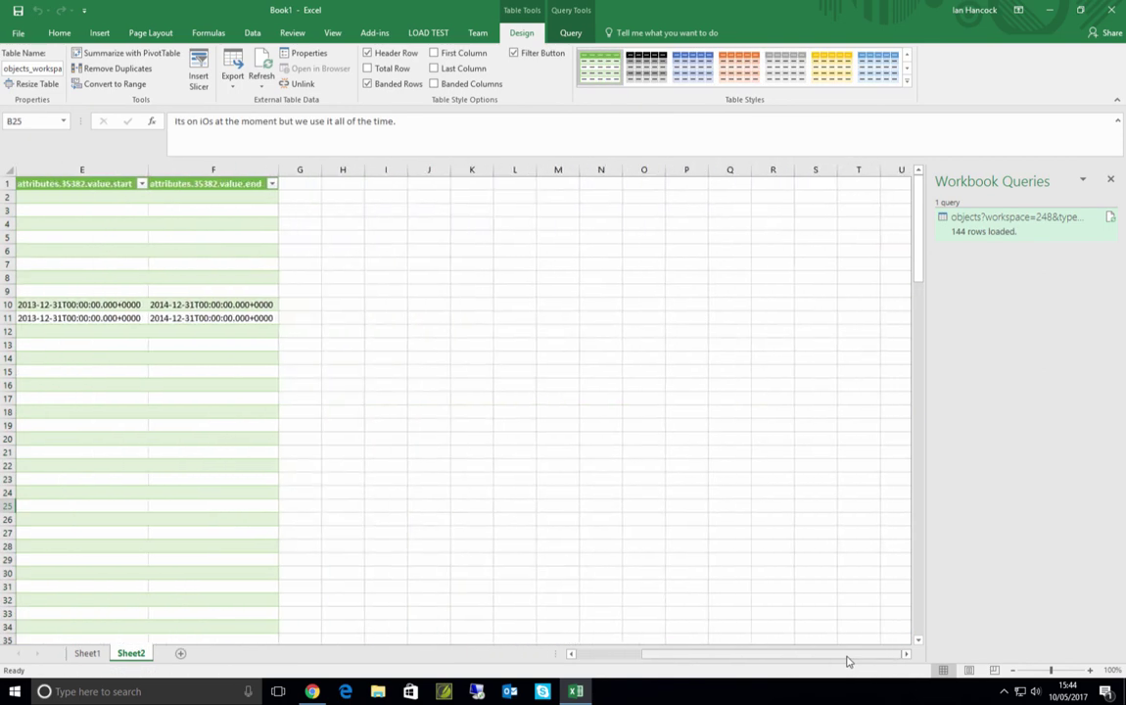
drag(844, 658, 762, 668)
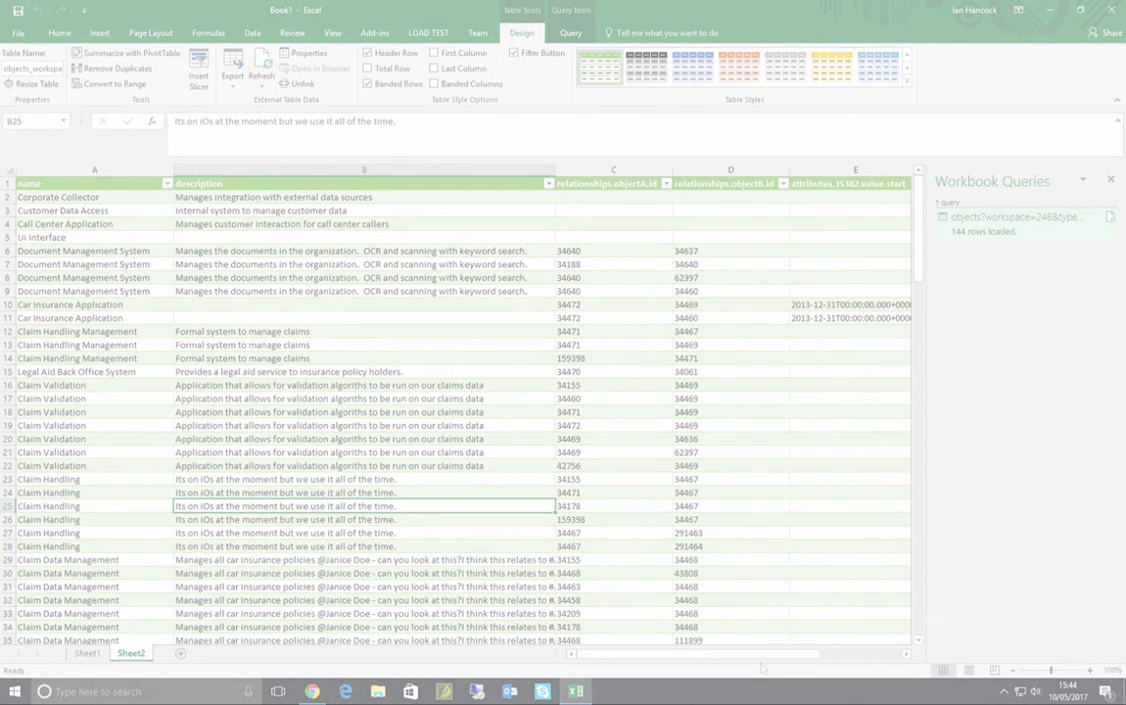